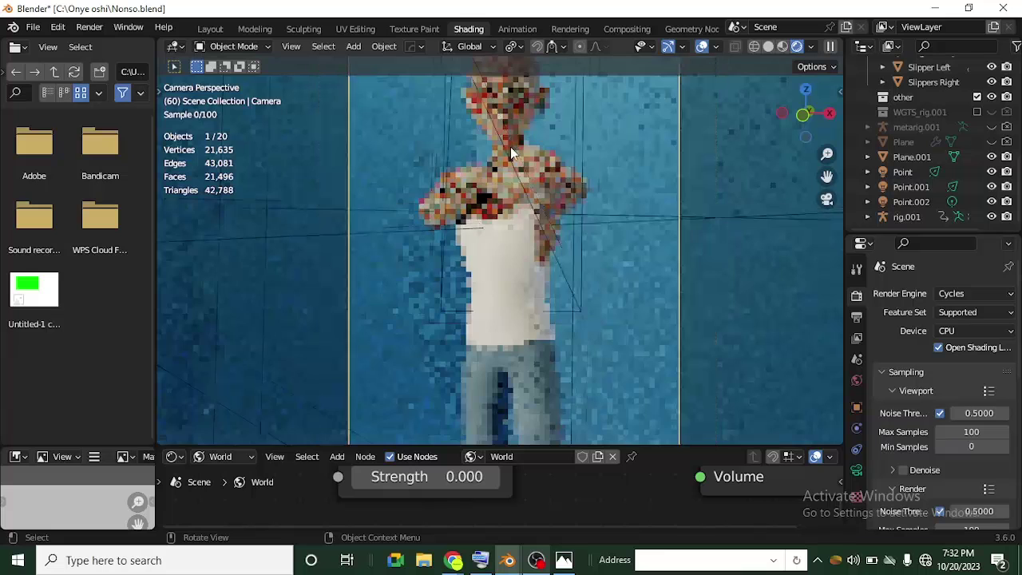
Switch to Photos to view the example pass renders Pass test.png and Render pass.png, and return to Blender
middle_drag(510, 149, 515, 160)
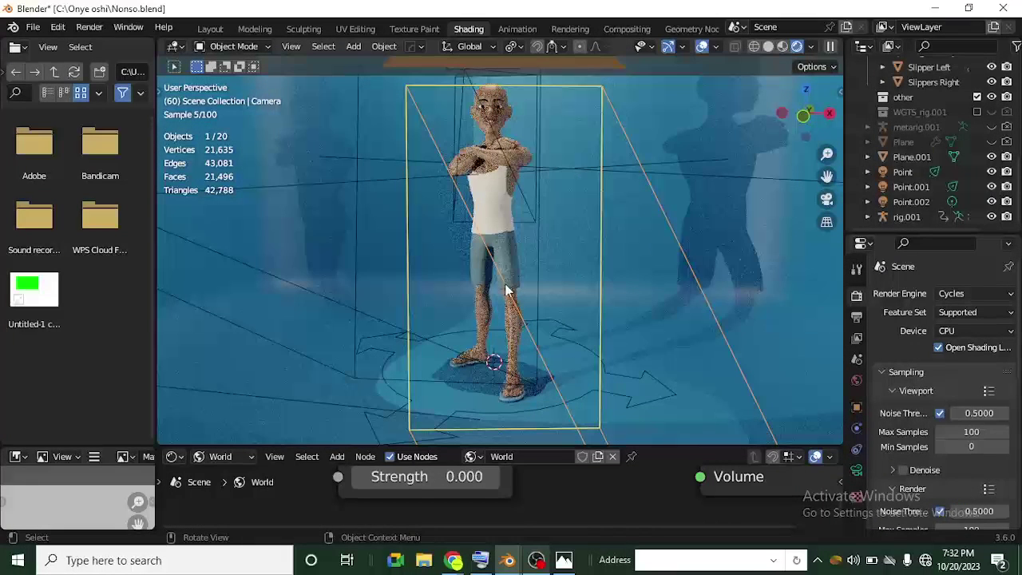
click(564, 560)
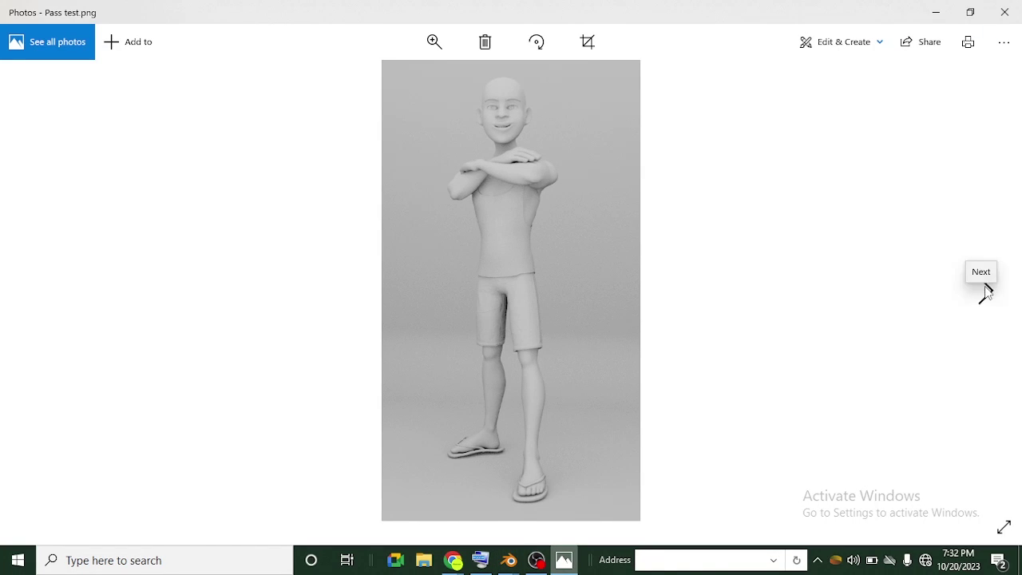
click(982, 278)
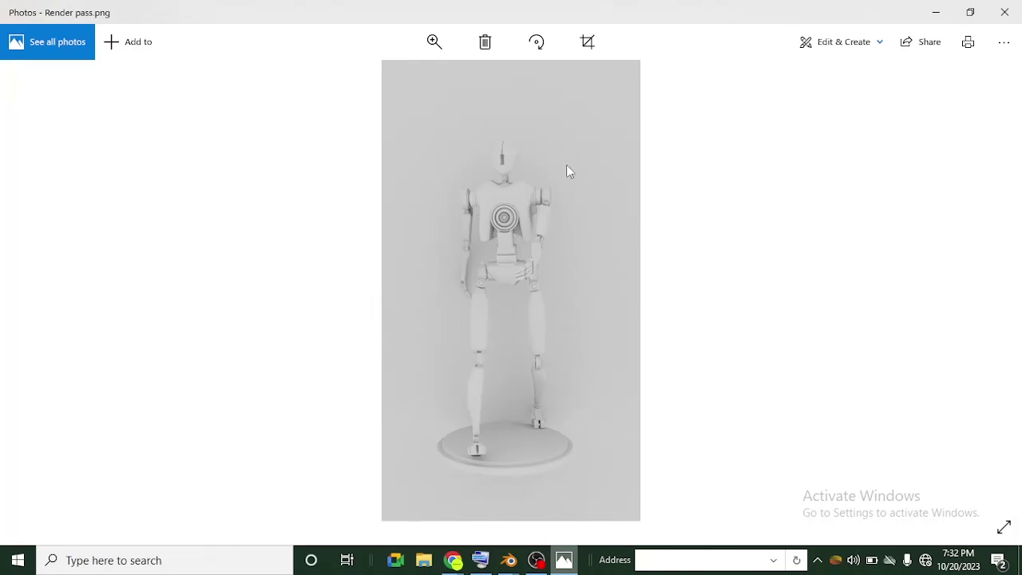
click(936, 12)
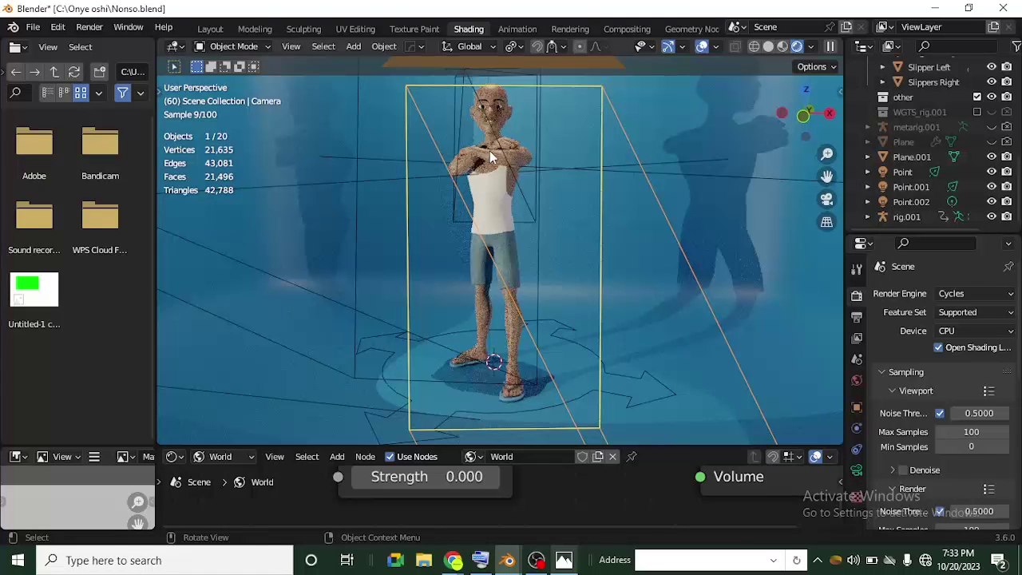
Review the render passes available for the viewport and keep Combined selected
click(812, 47)
click(812, 47)
click(812, 46)
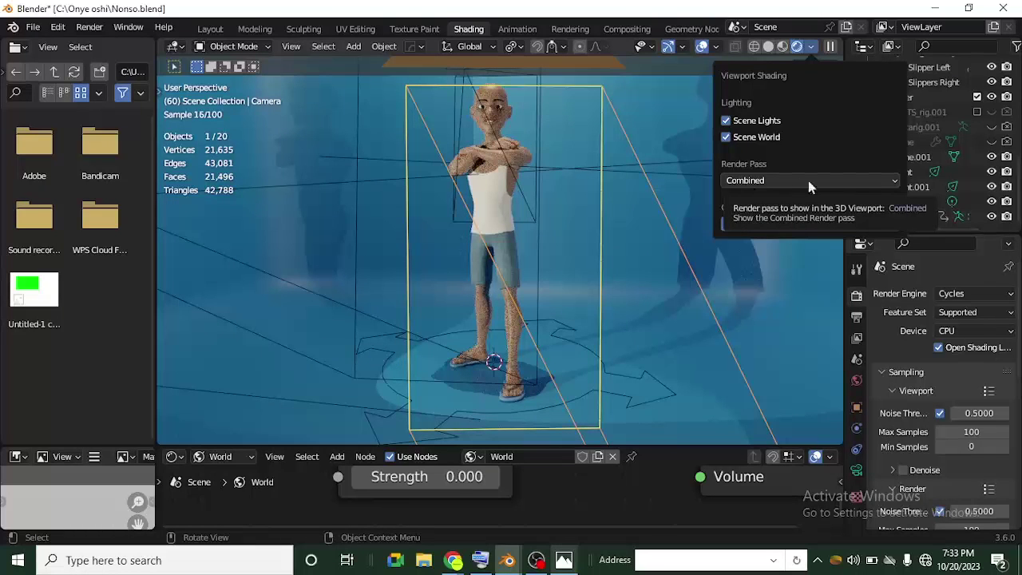
click(869, 182)
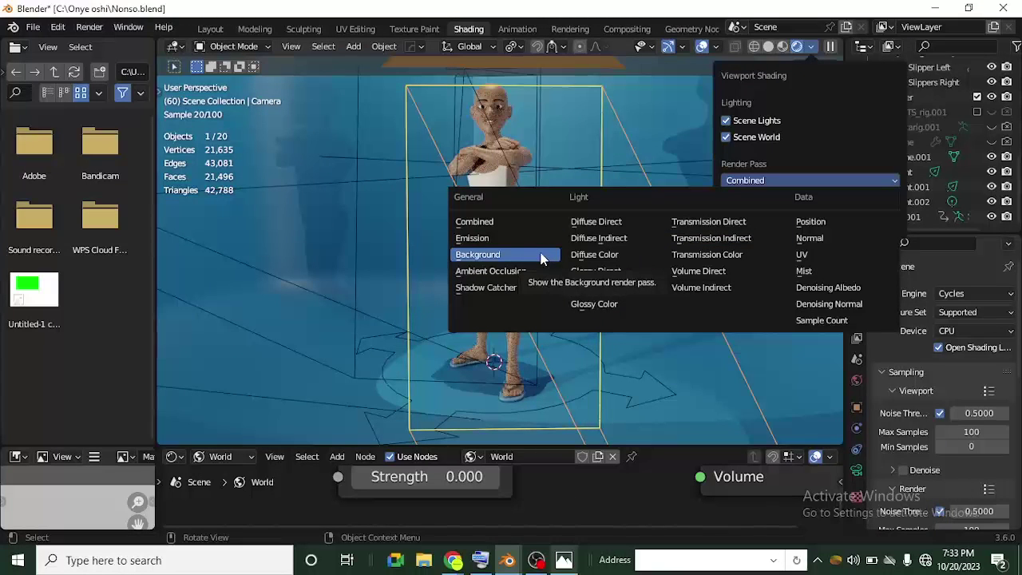
click(483, 221)
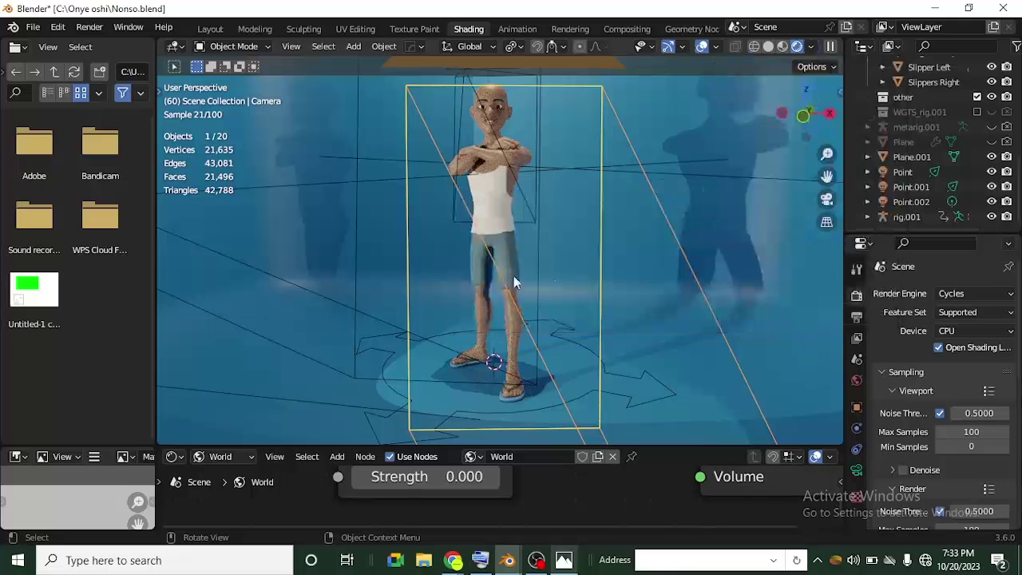
Switch the viewport render pass to Ambient Occlusion and inspect the character's shading
click(813, 46)
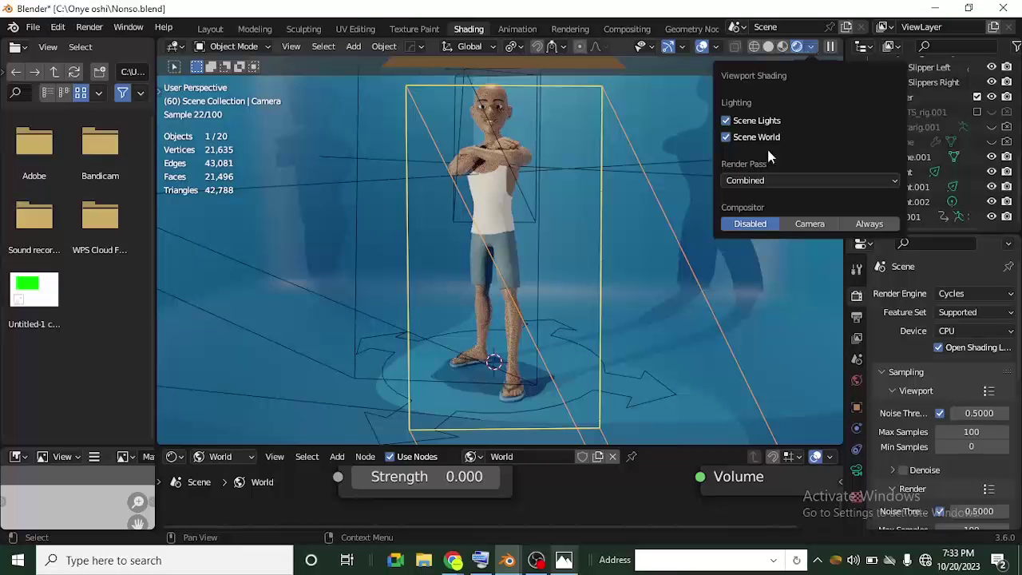
click(755, 181)
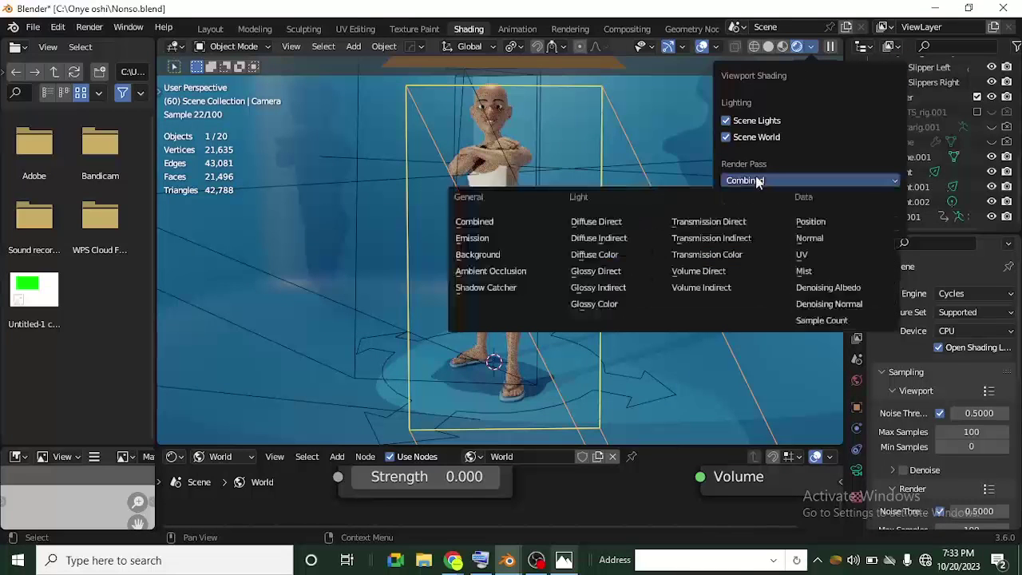
click(483, 271)
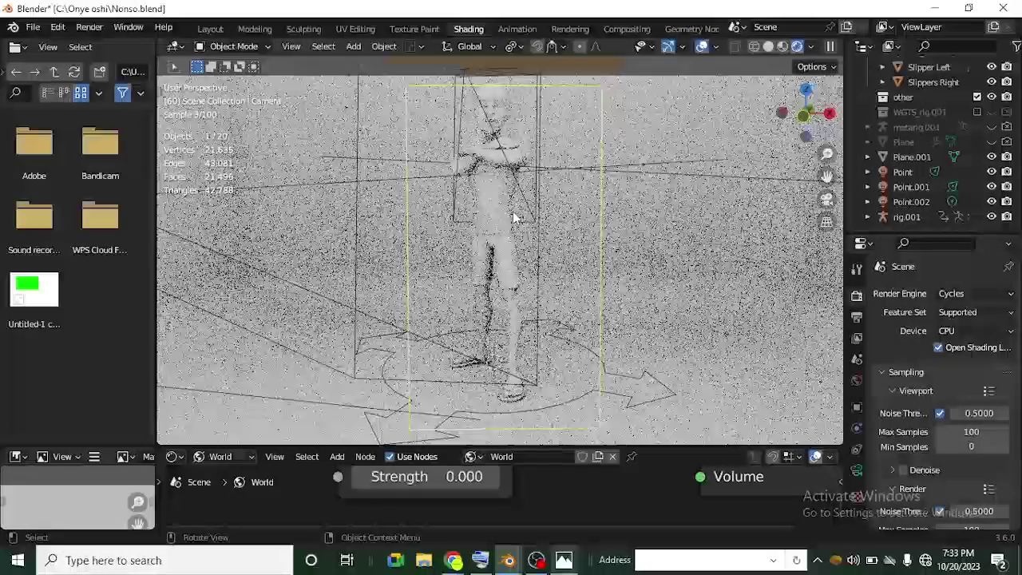
scroll(515, 217, up, 2)
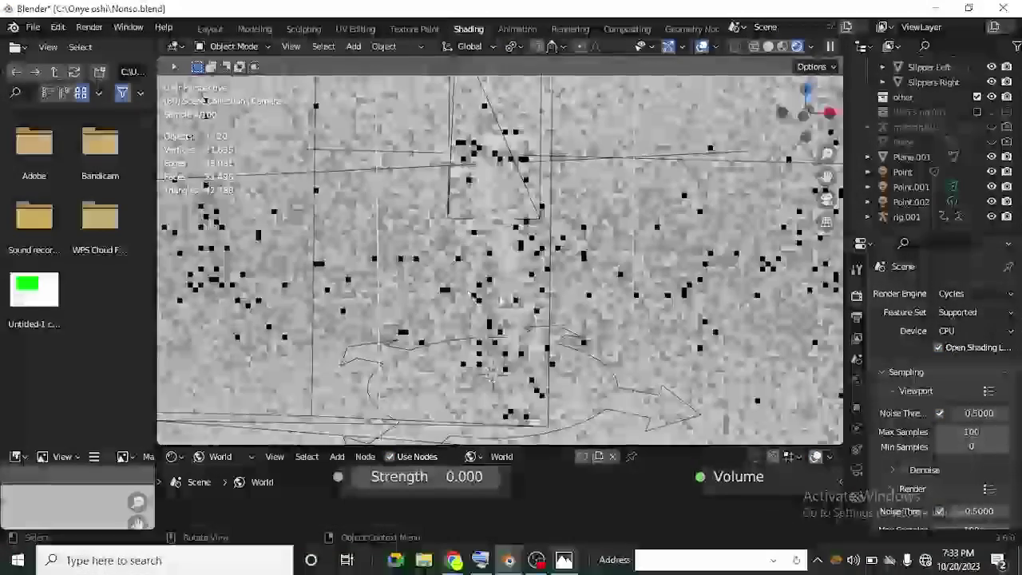
scroll(504, 300, down, 3)
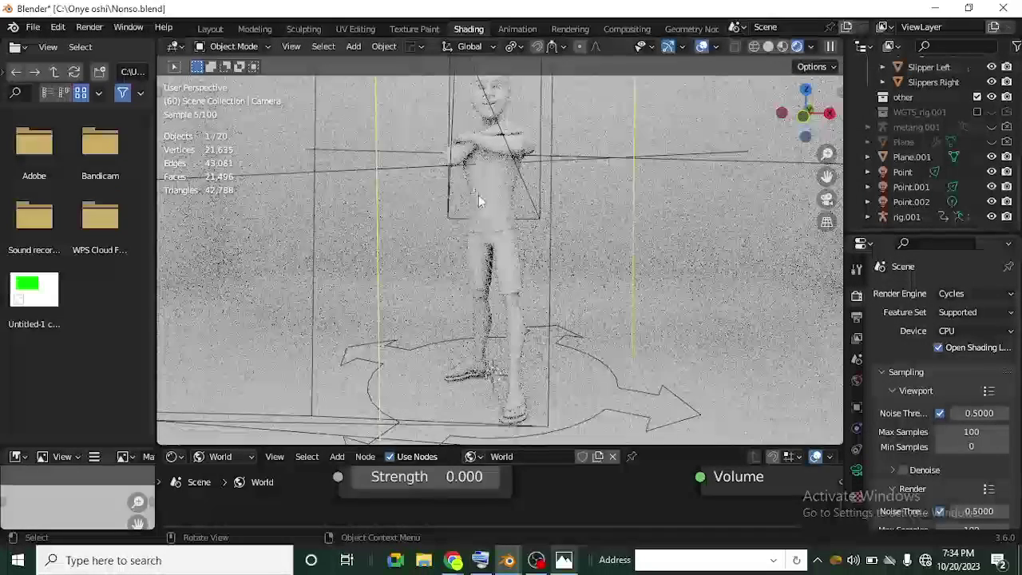
Preview the Diffuse Color render pass in the viewport and switch back to Combined
click(809, 48)
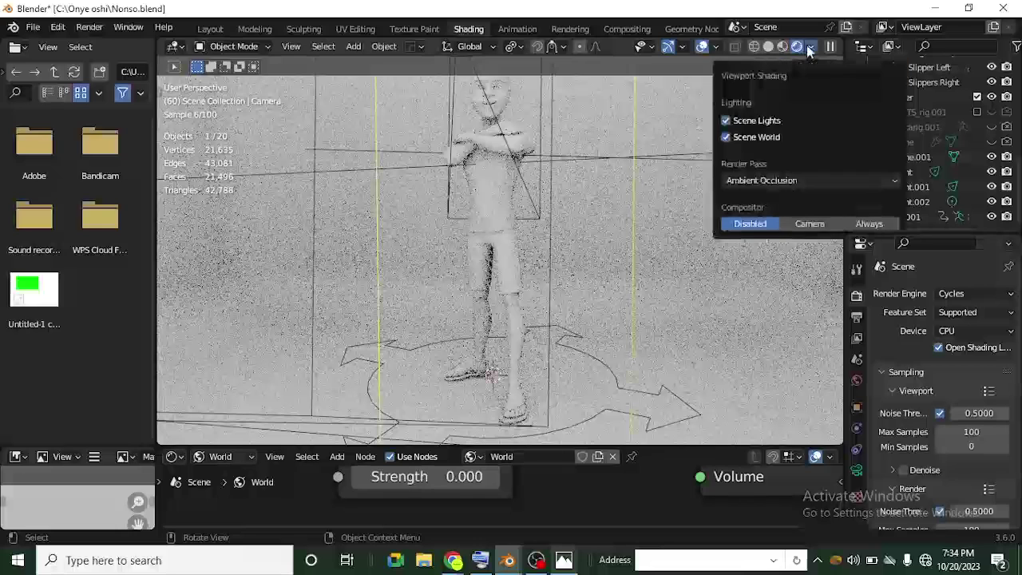
click(774, 181)
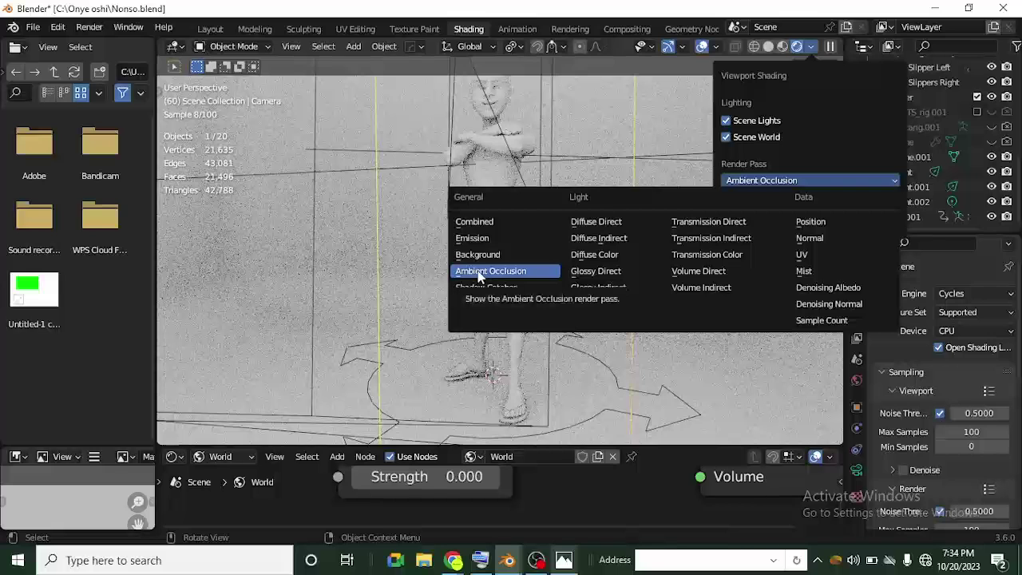
click(622, 256)
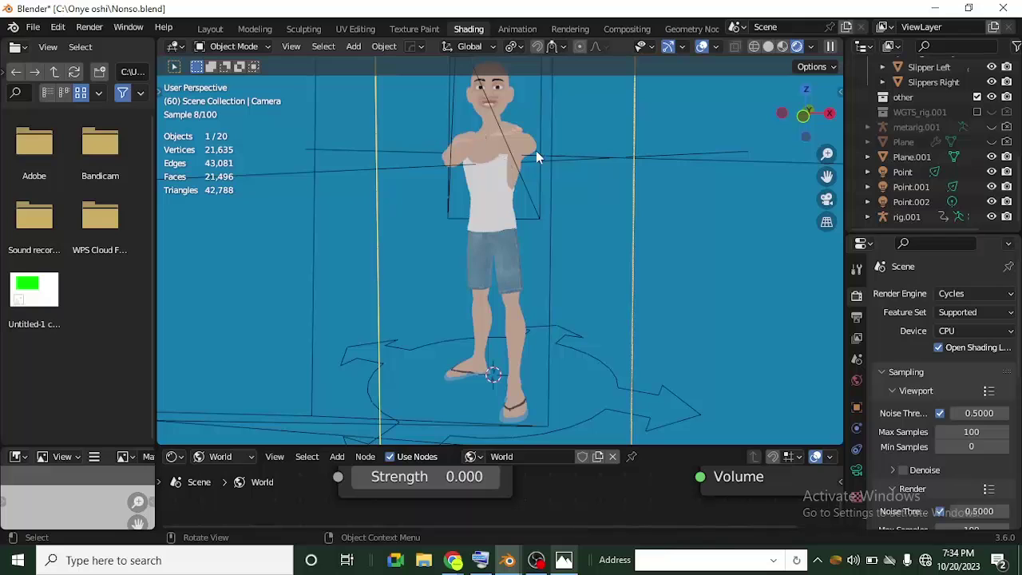
click(813, 46)
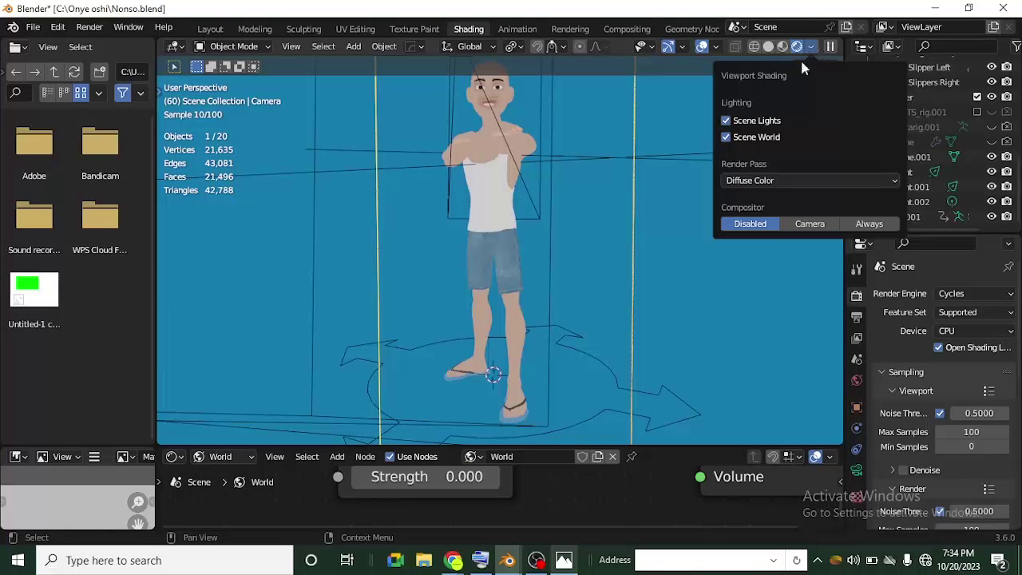
click(765, 183)
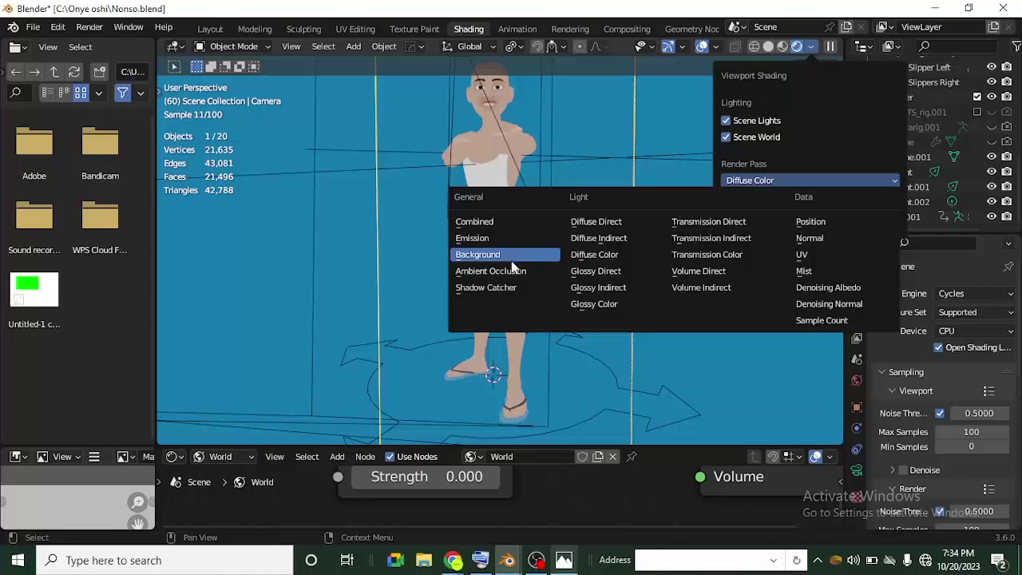
click(489, 218)
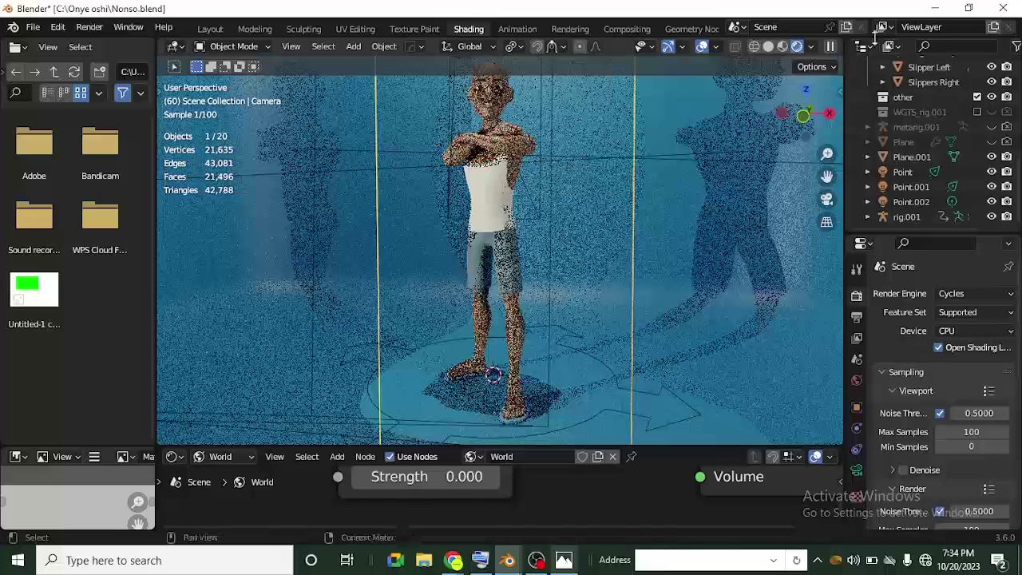
Set the viewport render pass to Ambient Occlusion and render the current frame as an image
click(814, 47)
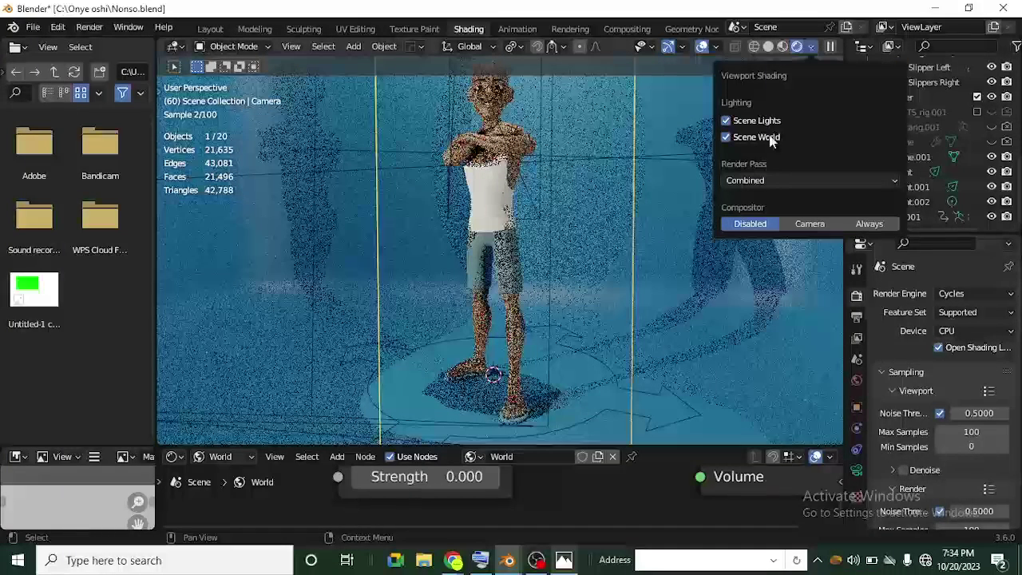
click(773, 182)
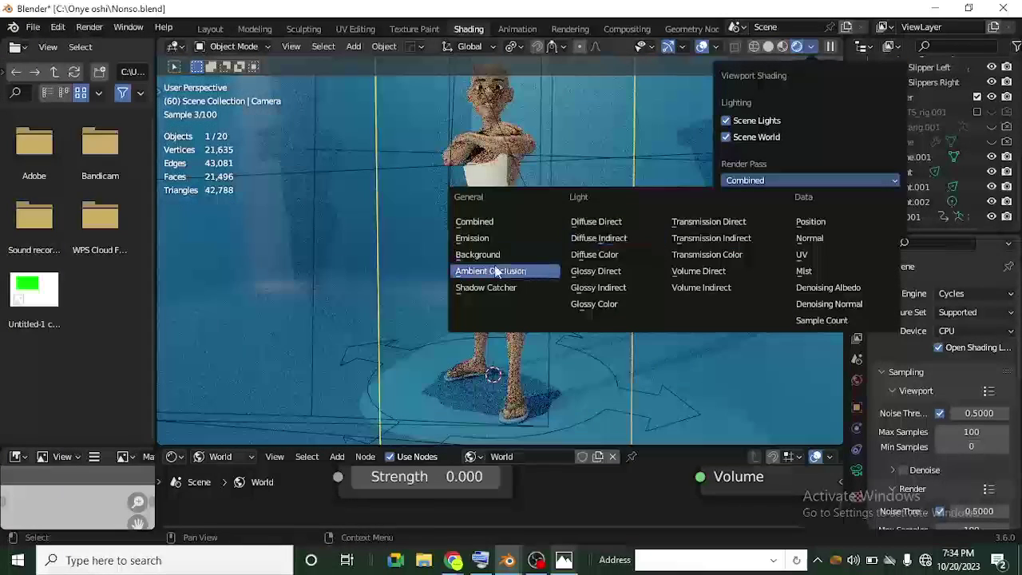
click(515, 269)
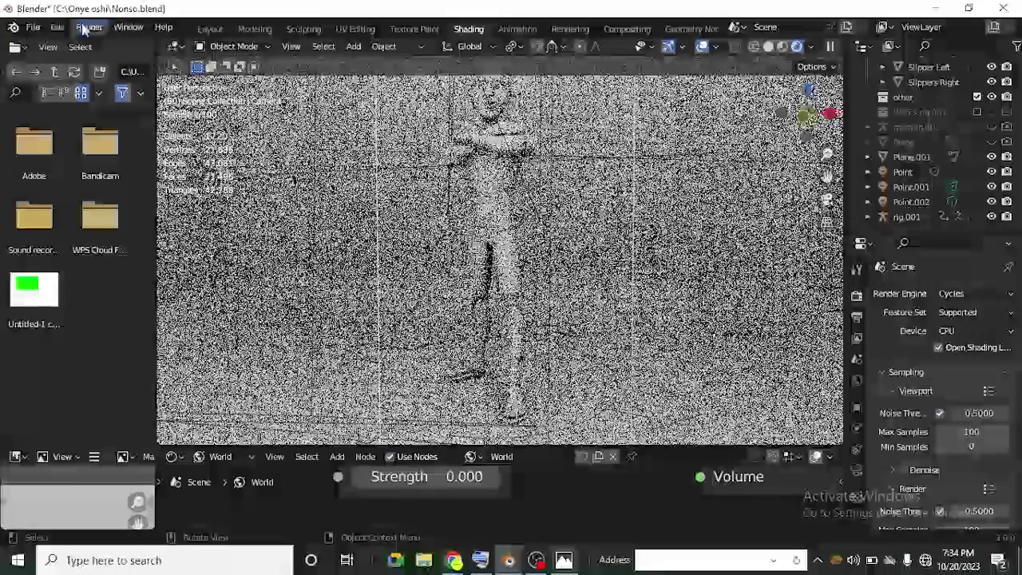
click(90, 29)
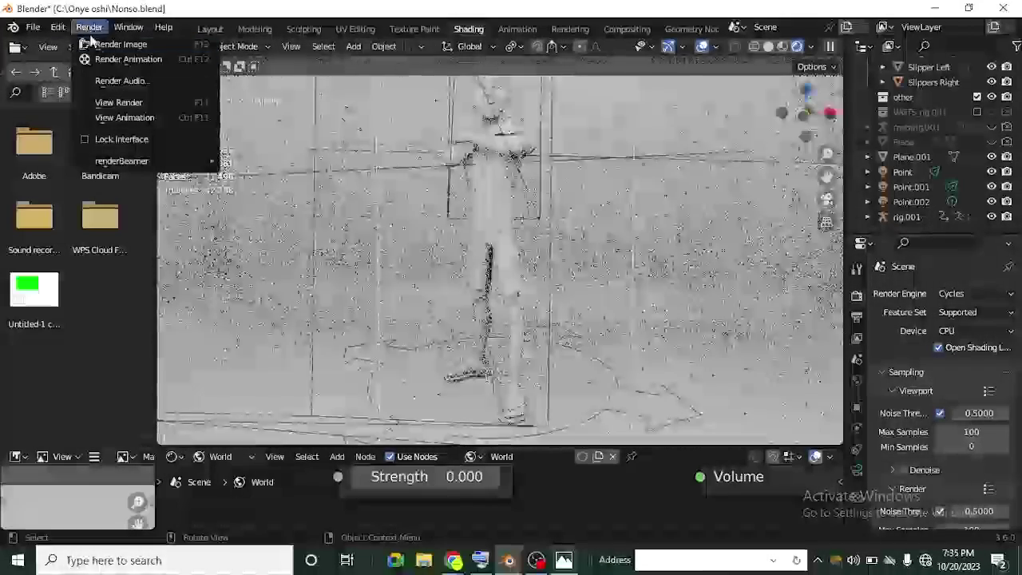
click(94, 44)
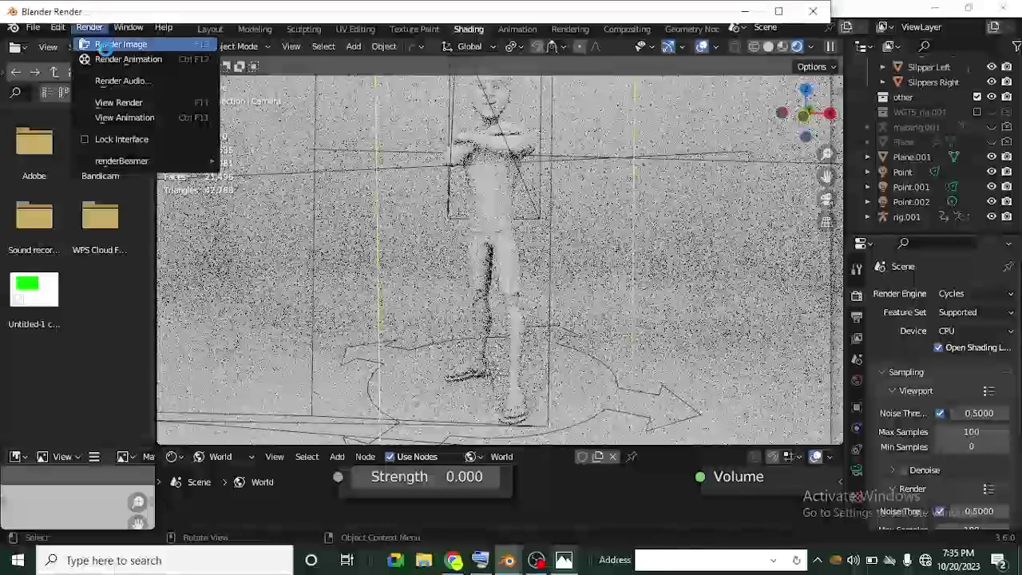
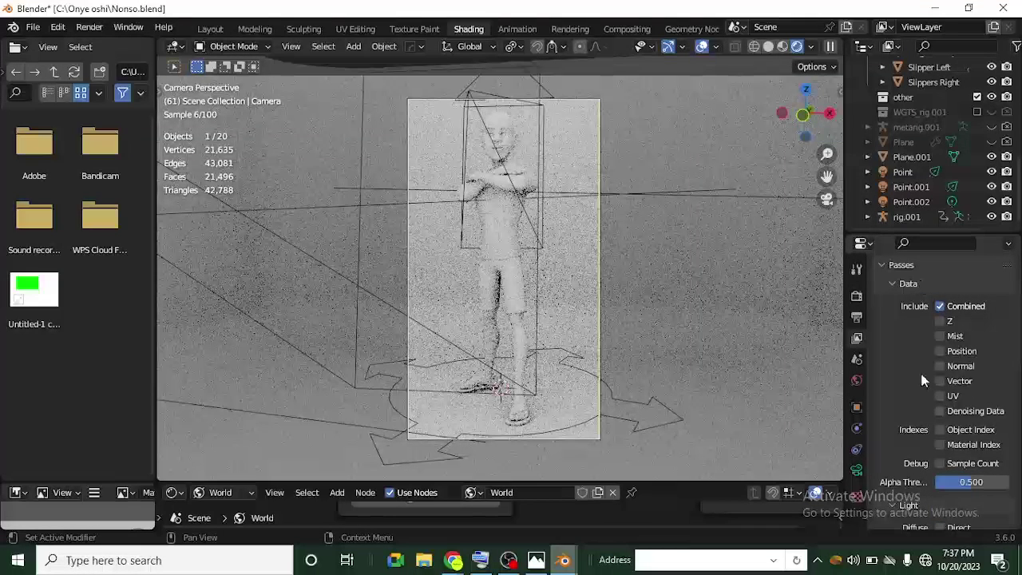
Enable the Diffuse Direct and Ambient Occlusion light passes for the view layer
scroll(924, 411, down, 4)
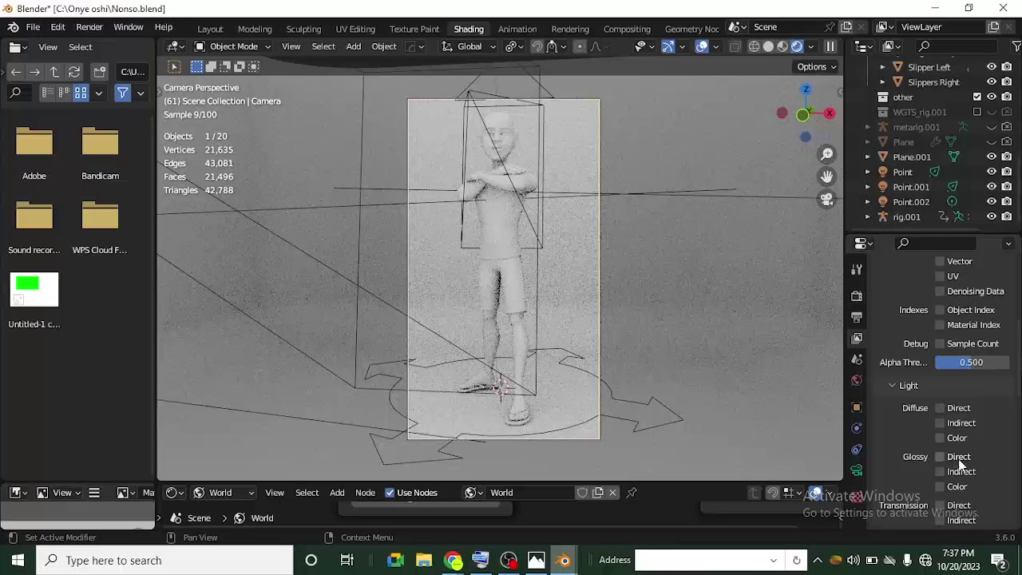
scroll(959, 463, down, 3)
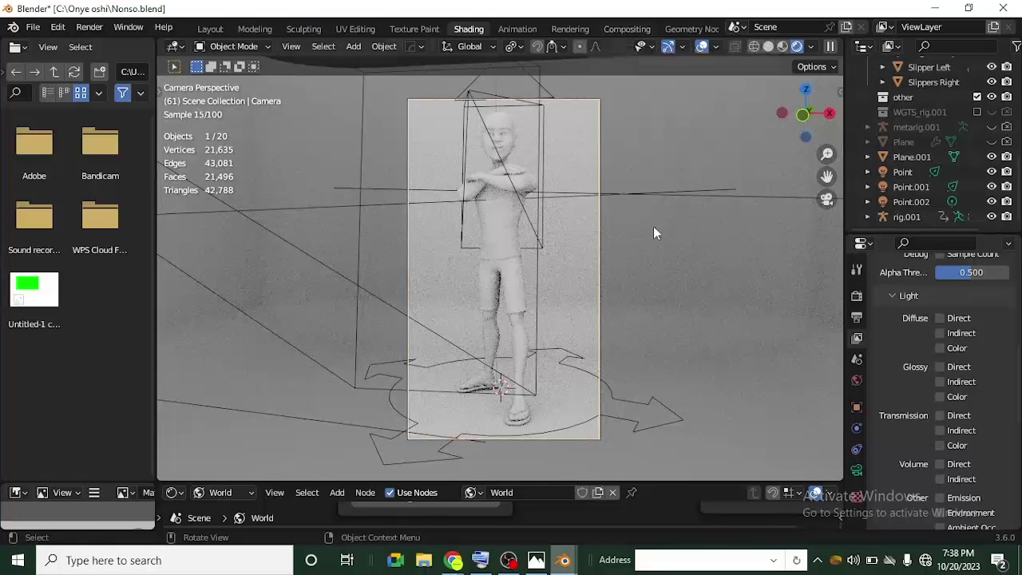
scroll(973, 399, up, 1)
scroll(973, 397, up, 1)
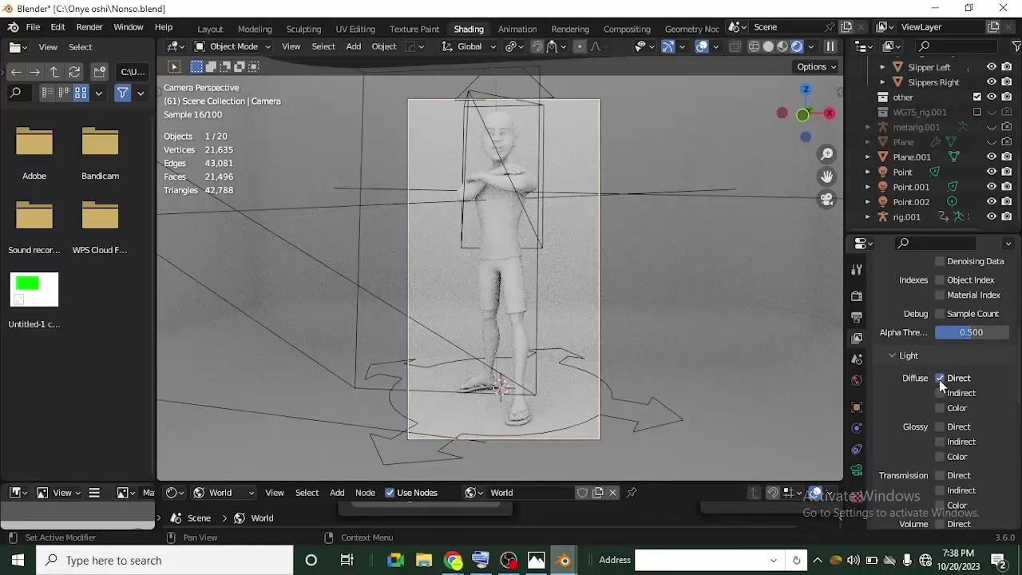
click(940, 379)
scroll(937, 386, down, 4)
scroll(951, 451, down, 1)
click(941, 439)
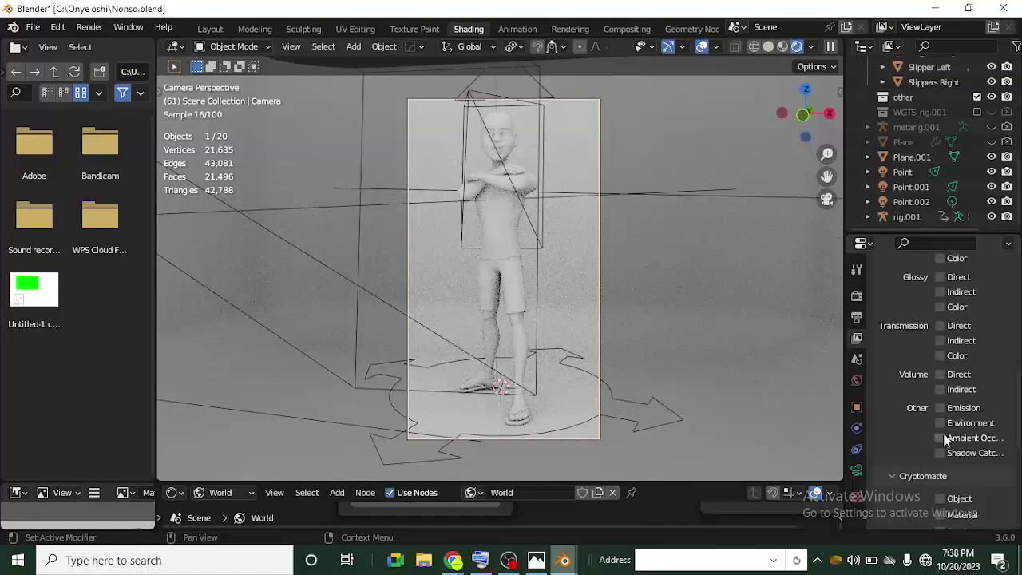
scroll(941, 435, up, 3)
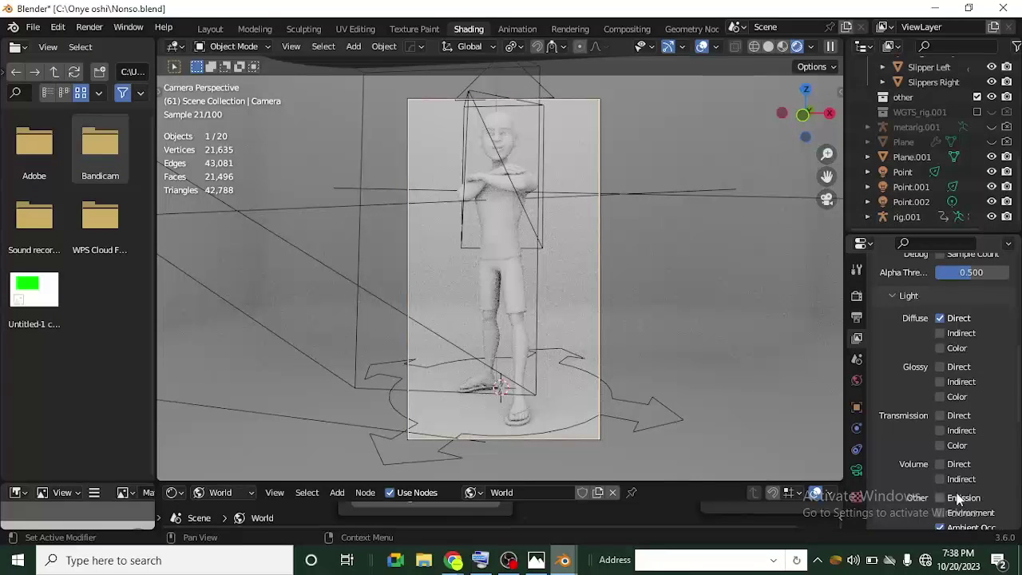
scroll(959, 495, down, 3)
Advance the timeline to frame 63, render the image, and minimize the render window
key(Right)
key(Right)
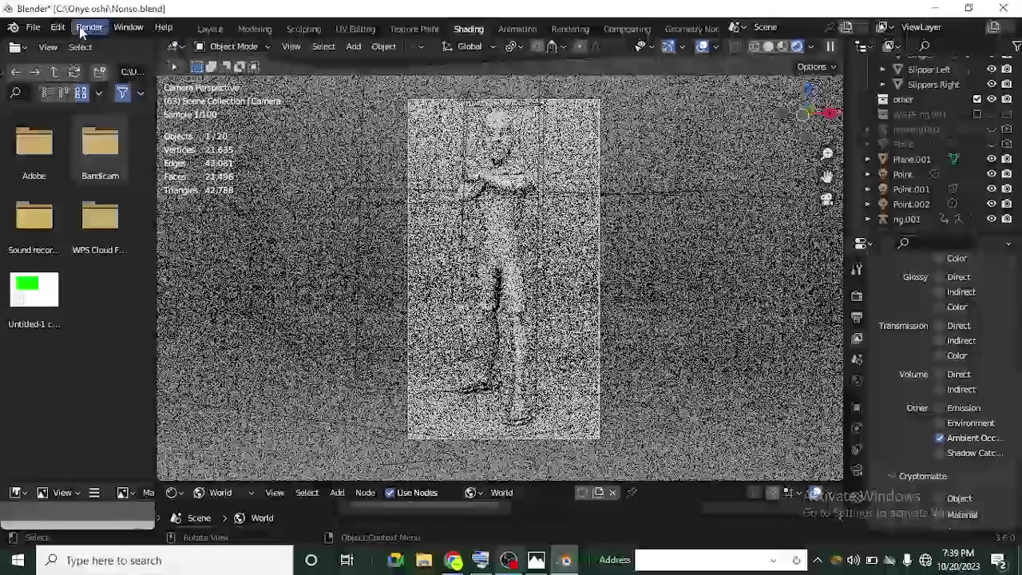
click(102, 29)
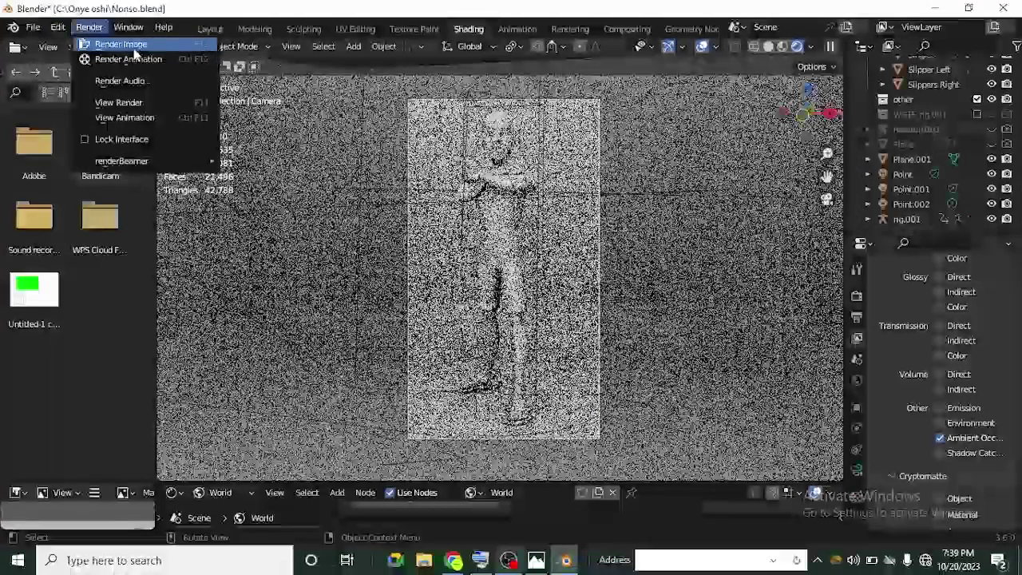
click(127, 45)
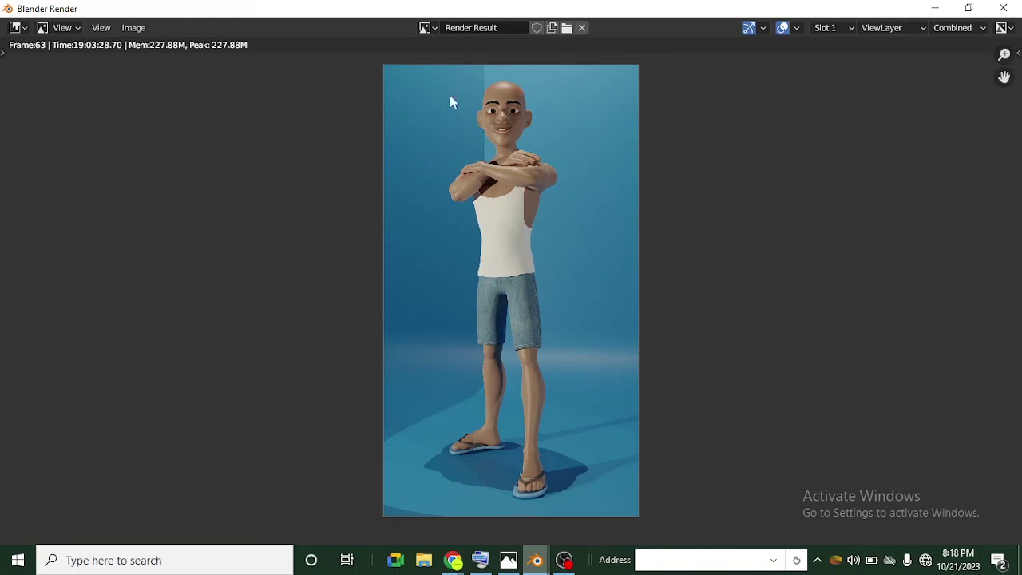
click(930, 9)
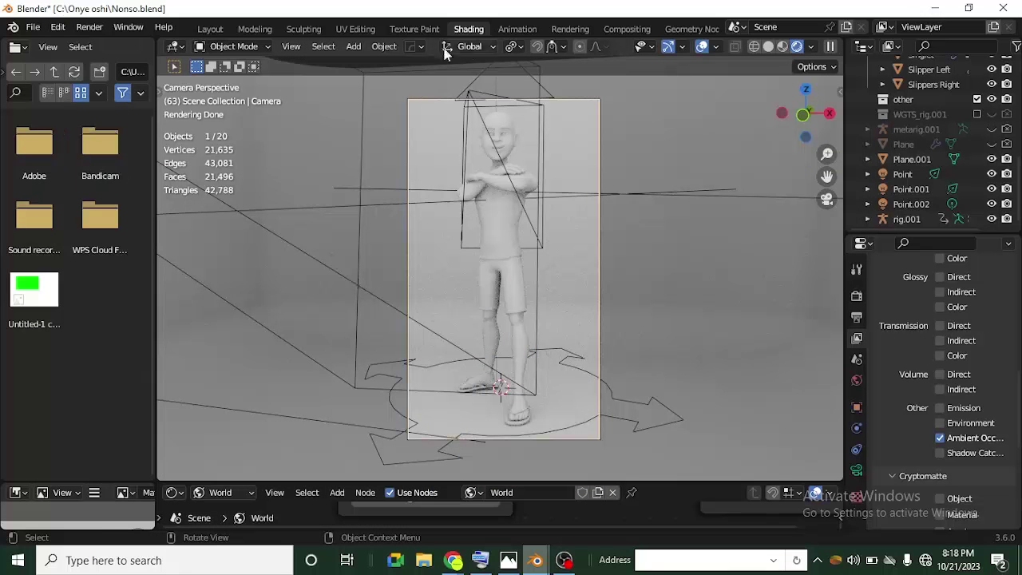
Open the Compositing workspace and enlarge the node editor by shrinking the Dope Sheet
click(629, 30)
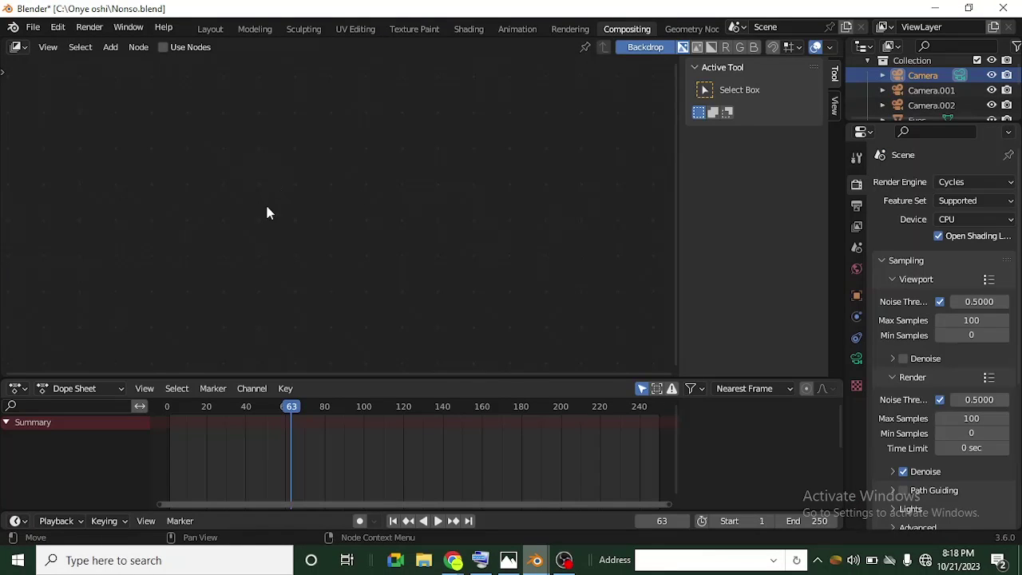
drag(401, 376, 402, 452)
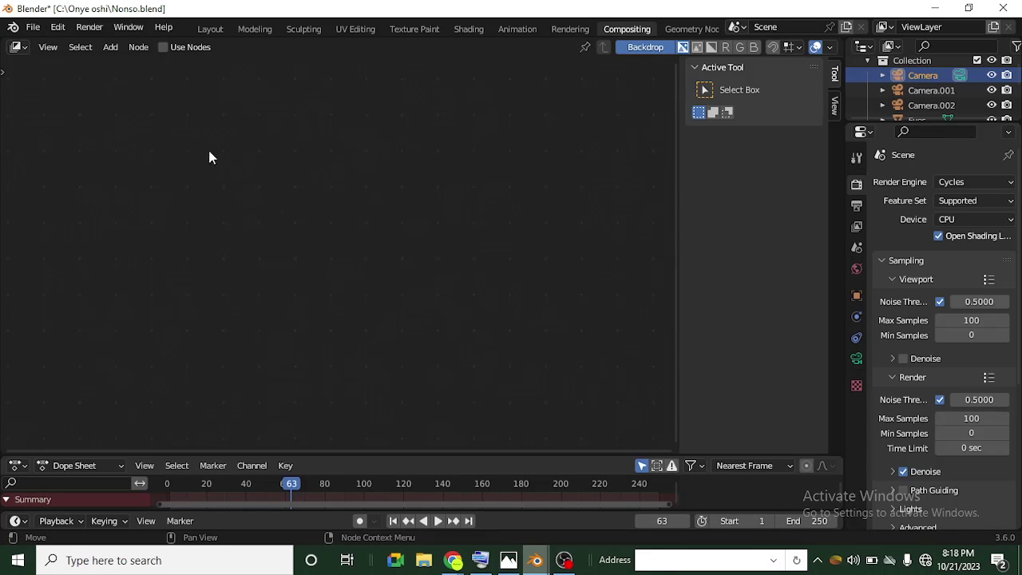
Enable Use Nodes in the compositor and frame the Render Layers and Composite nodes
click(163, 48)
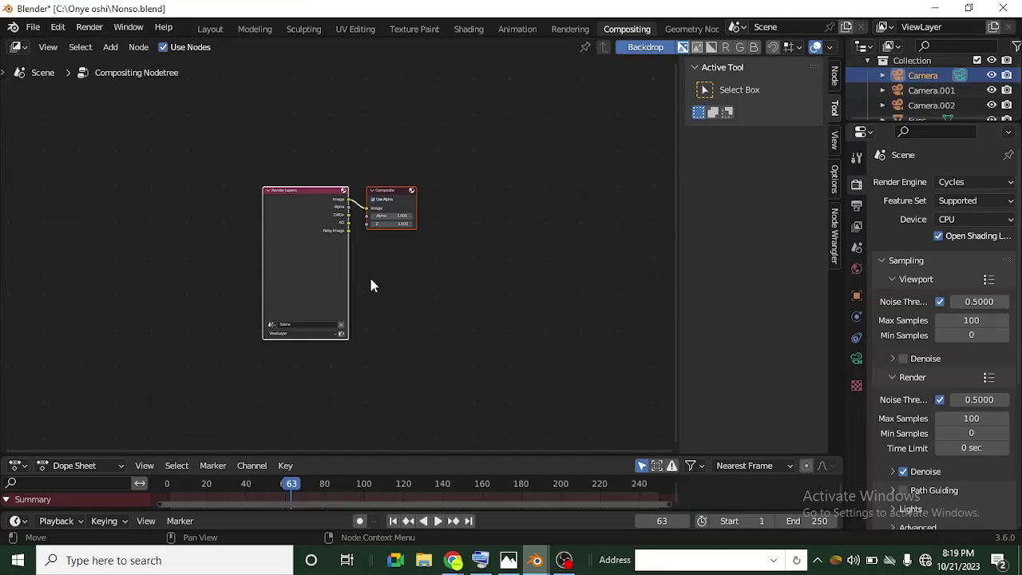
key(Home)
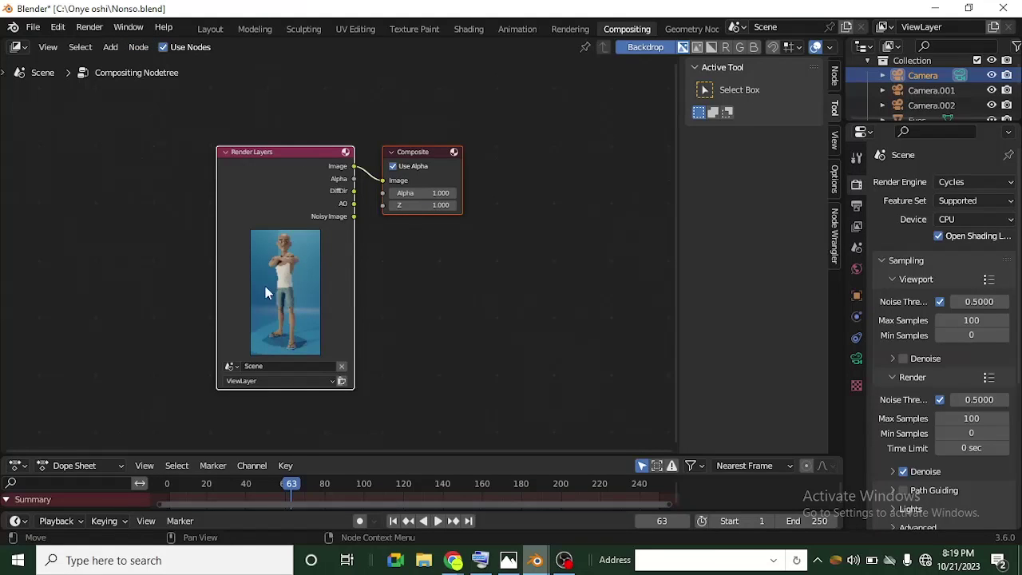
scroll(265, 286, up, 1)
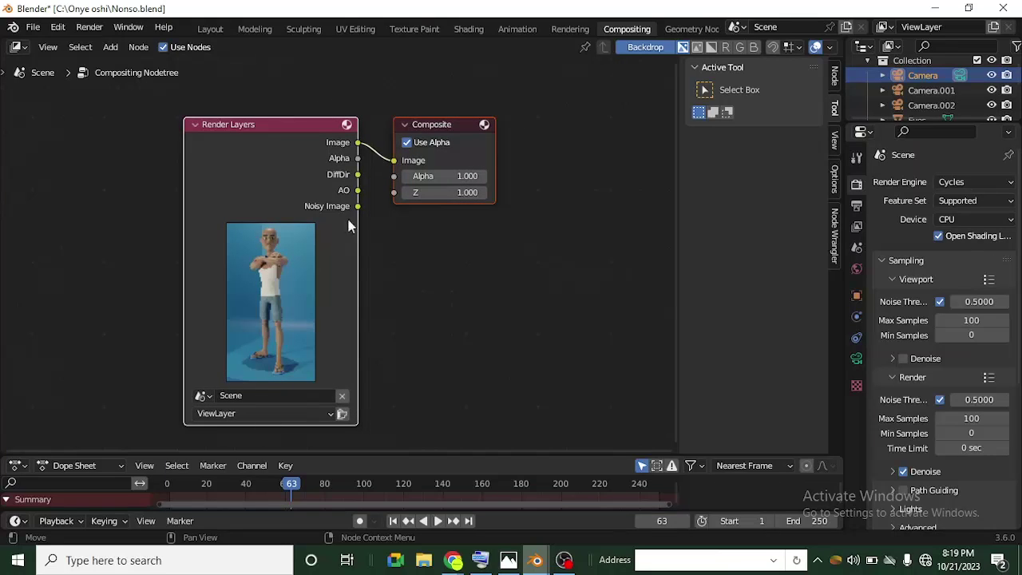
scroll(309, 219, down, 1)
ctrl+scroll(413, 284, right, 2)
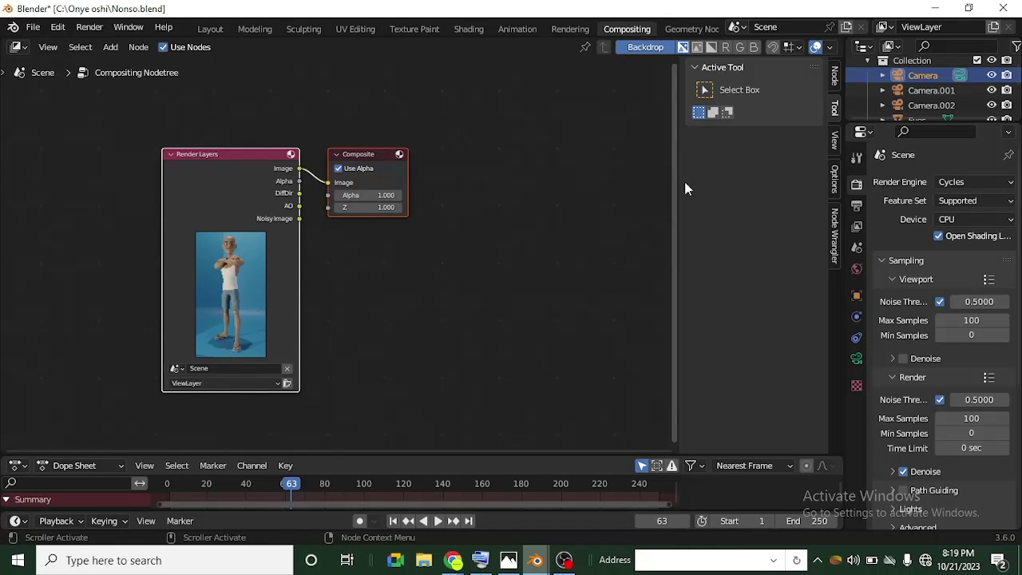
Add a Viewer node beneath the Composite node and connect the Render Layers Image output to its Image input
key(shift+a)
click(361, 286)
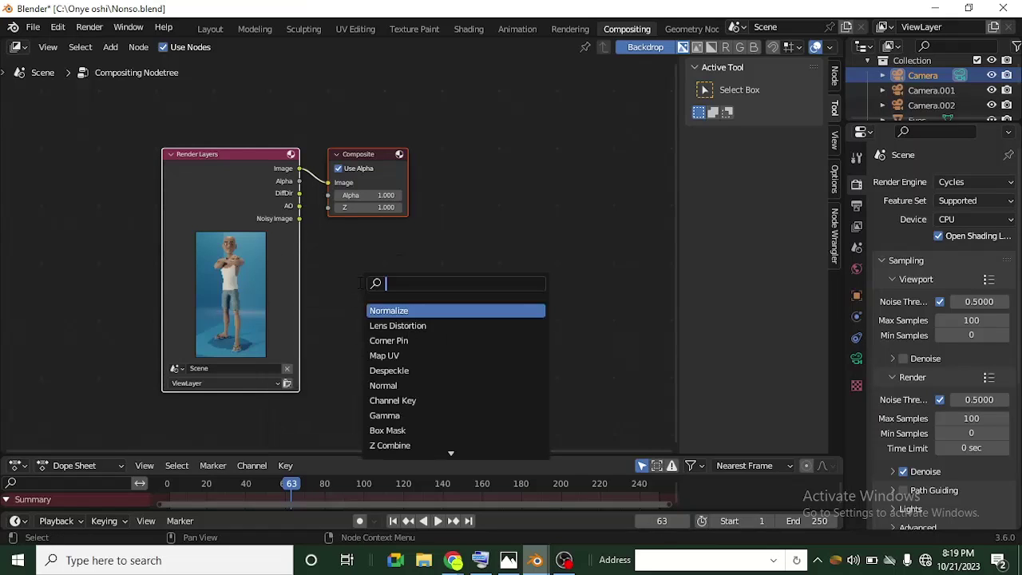
text(v)
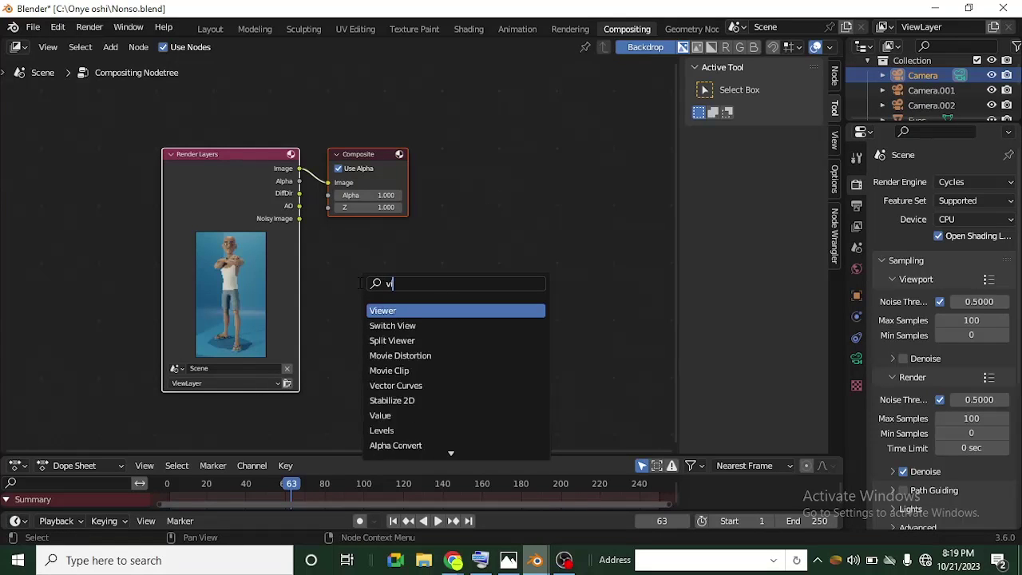
text(iew)
click(393, 312)
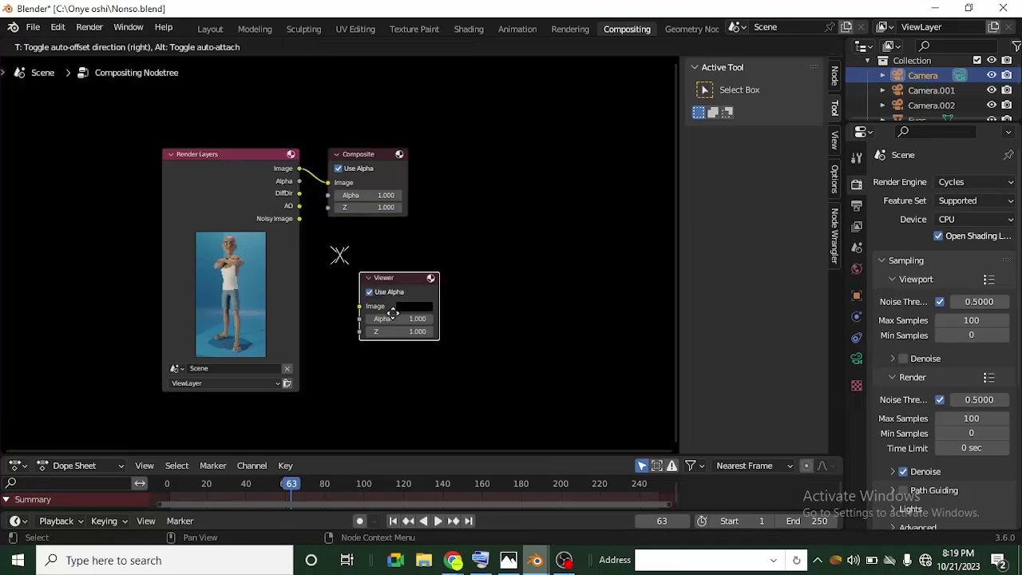
click(467, 306)
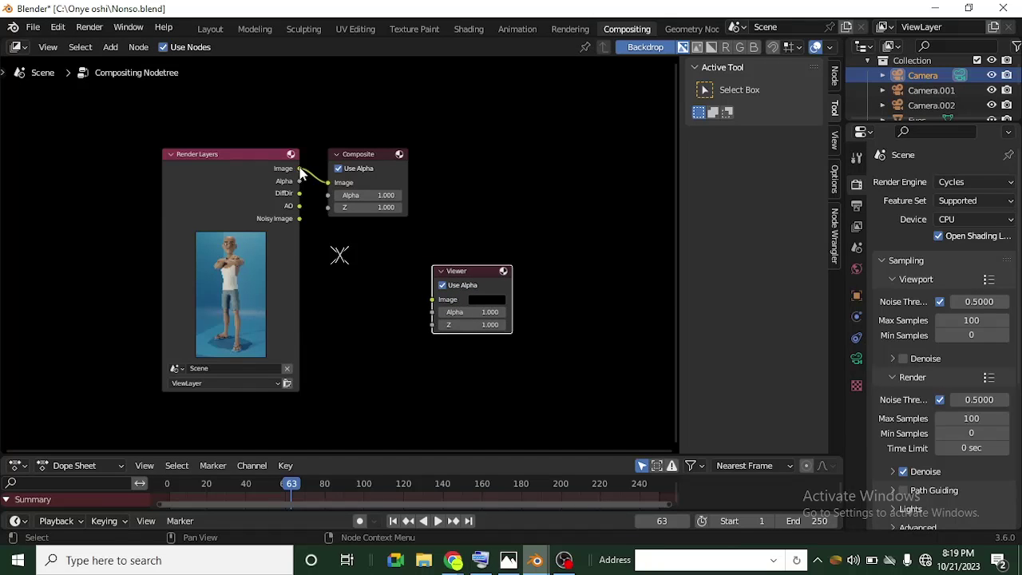
drag(298, 168, 440, 301)
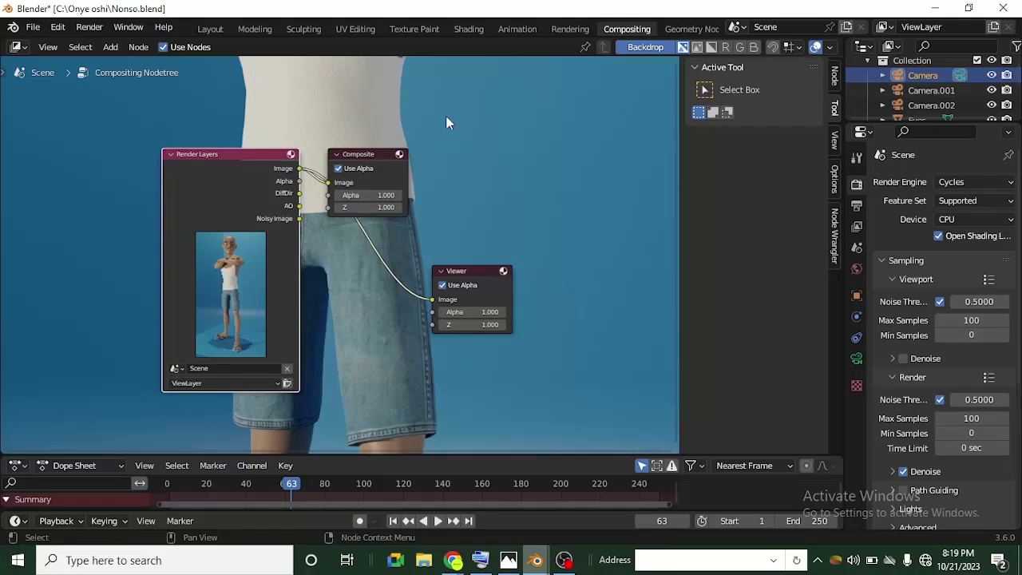
Shrink the backdrop image and reposition it so the character's head and most of the body fit behind the nodes
key(v)
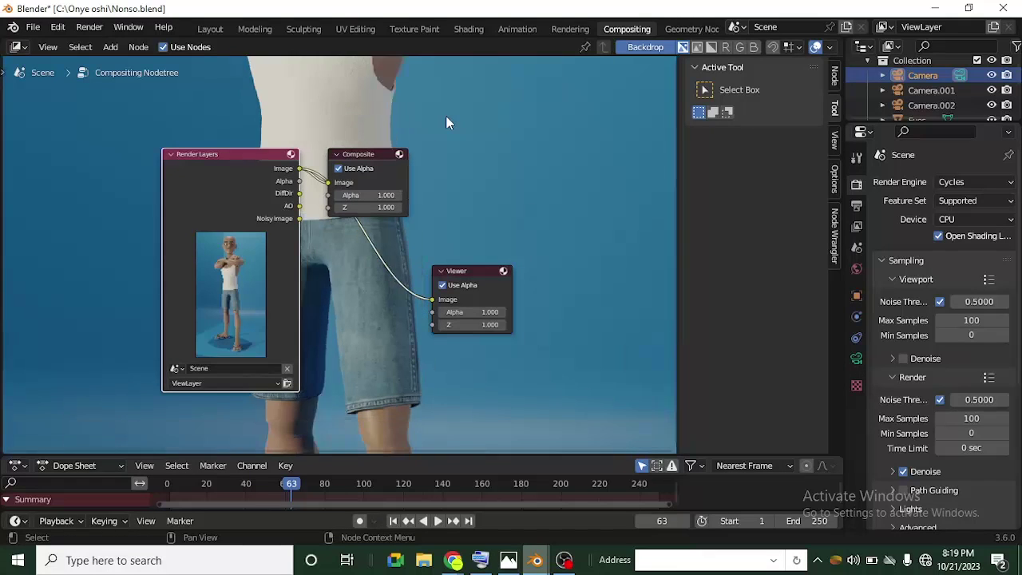
key(v)
key(v)
key(v)
key(v)
key(v)
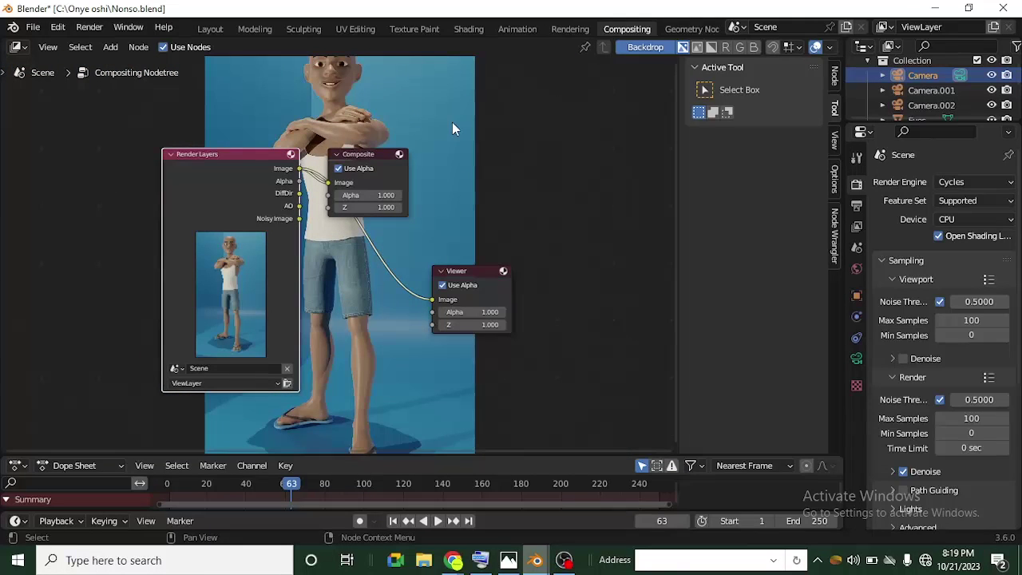
key(alt+v)
key(alt+v)
key(alt+v)
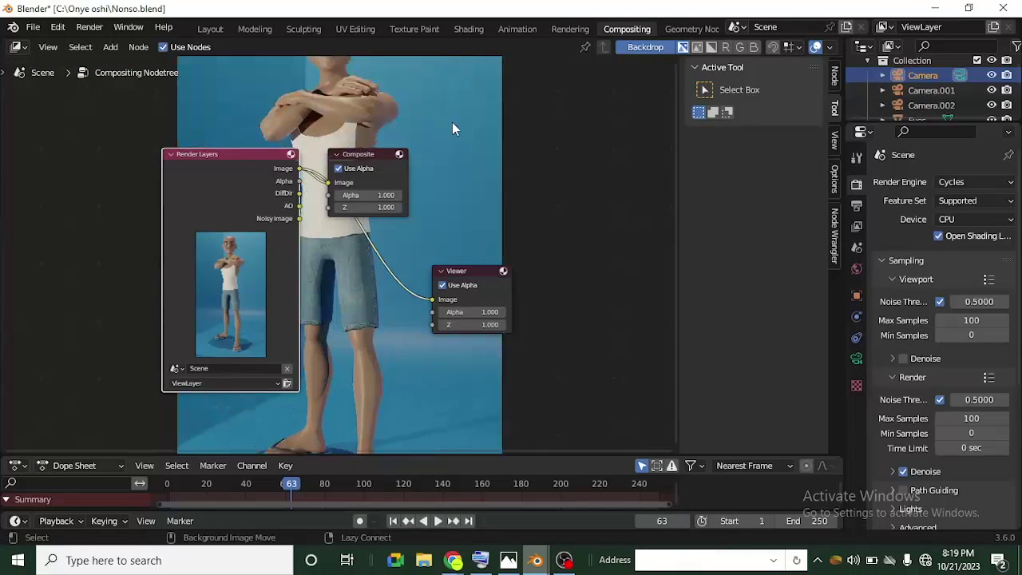
key(v)
scroll(283, 118, up, 1)
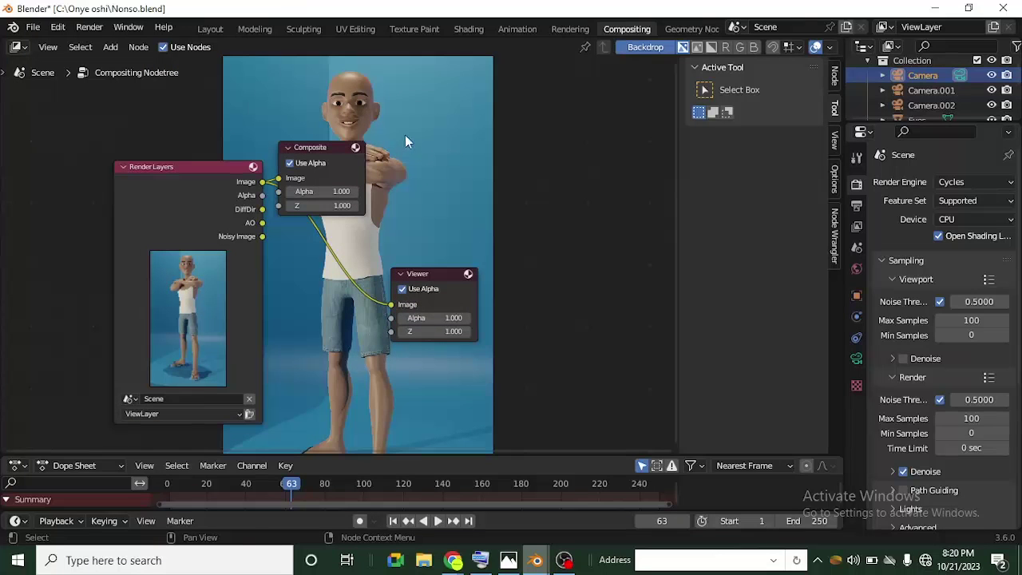
alt+middle_drag(406, 136, 432, 132)
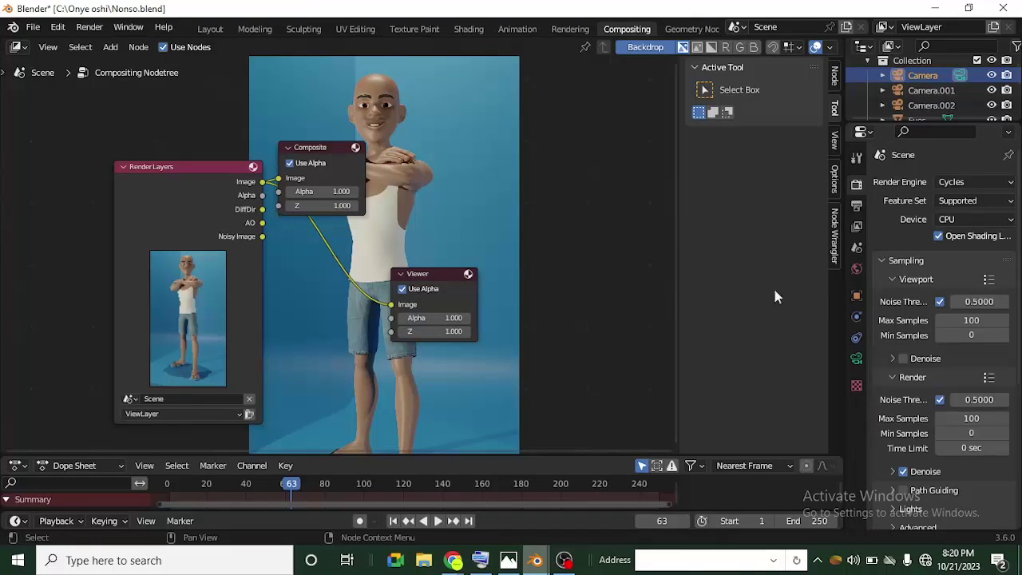
Review the view layer's enabled light passes and connect the Render Layers AO output to the Viewer's Image input
click(857, 226)
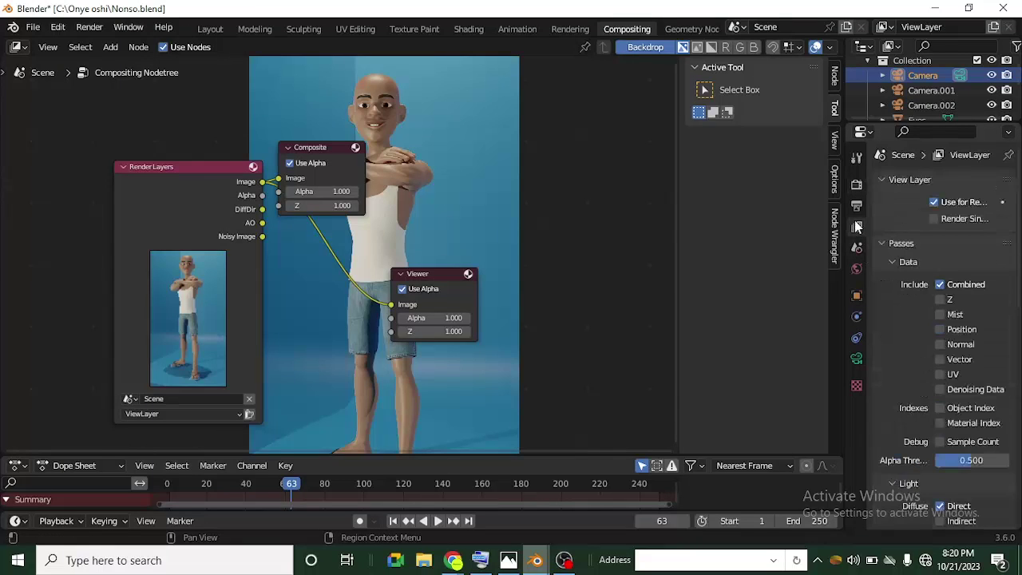
scroll(930, 420, down, 5)
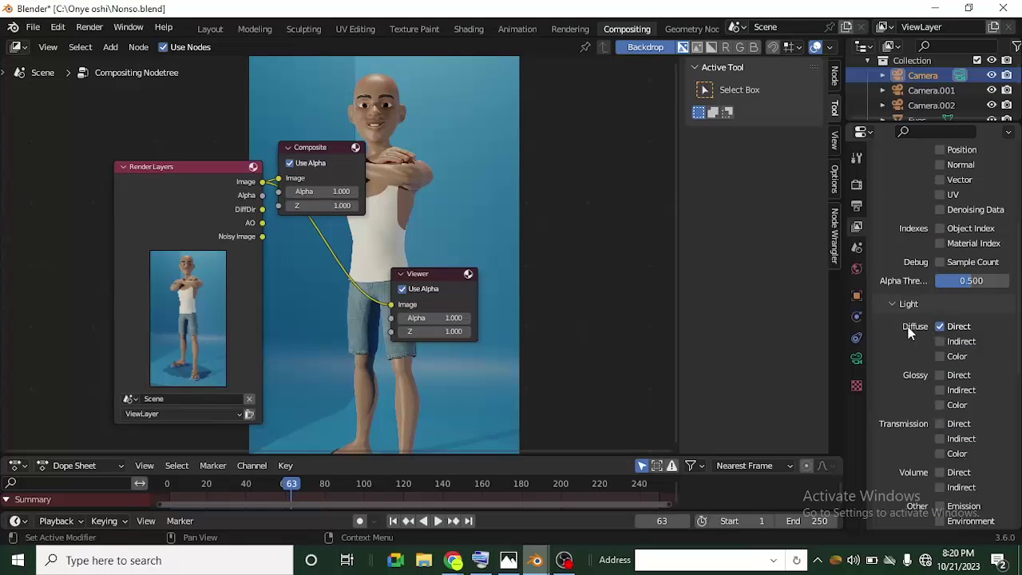
scroll(919, 447, down, 3)
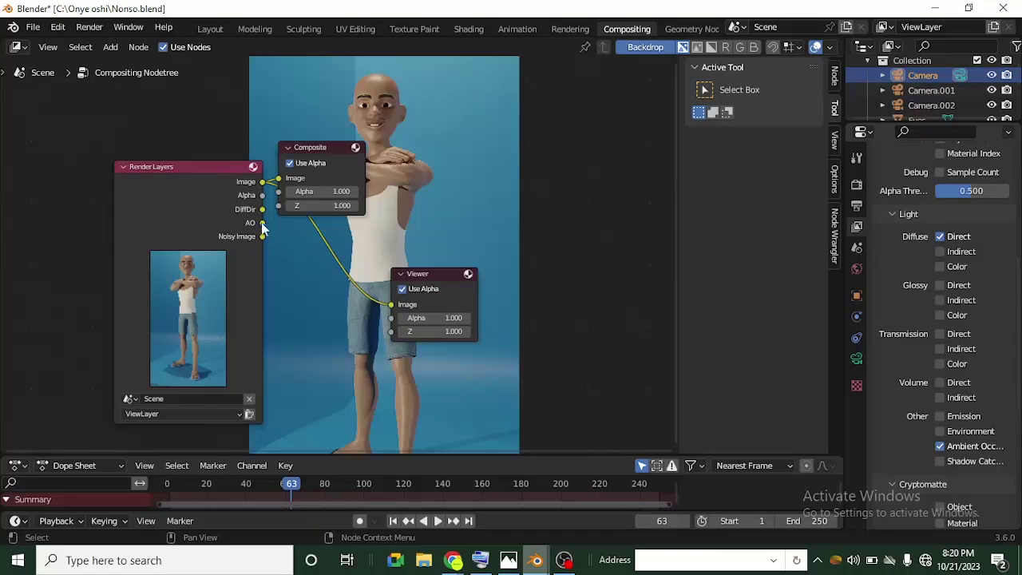
drag(262, 223, 395, 310)
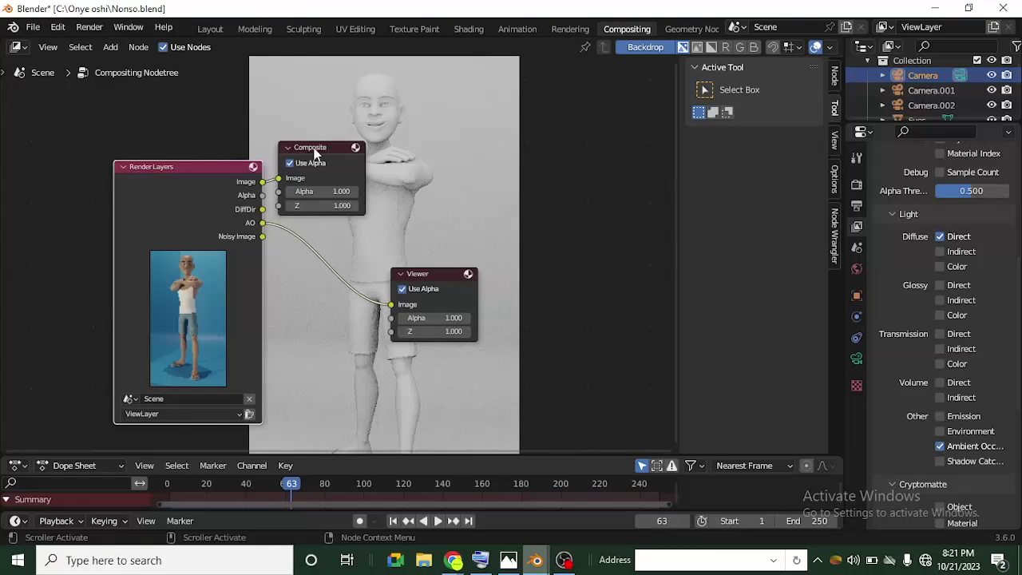
Move the Composite node away from Render Layers and connect the AO output to its Image input
drag(315, 151, 388, 150)
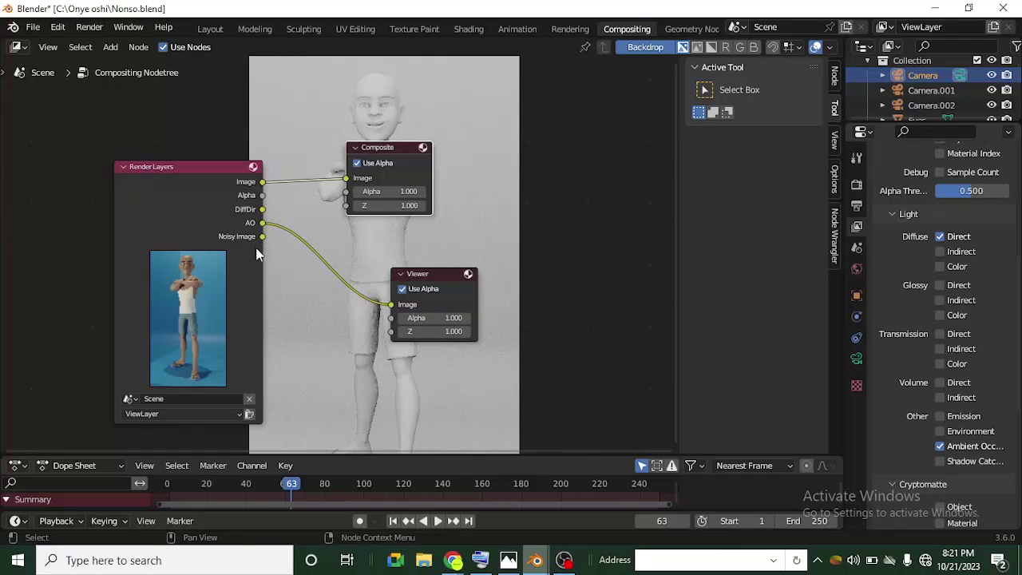
drag(262, 223, 351, 177)
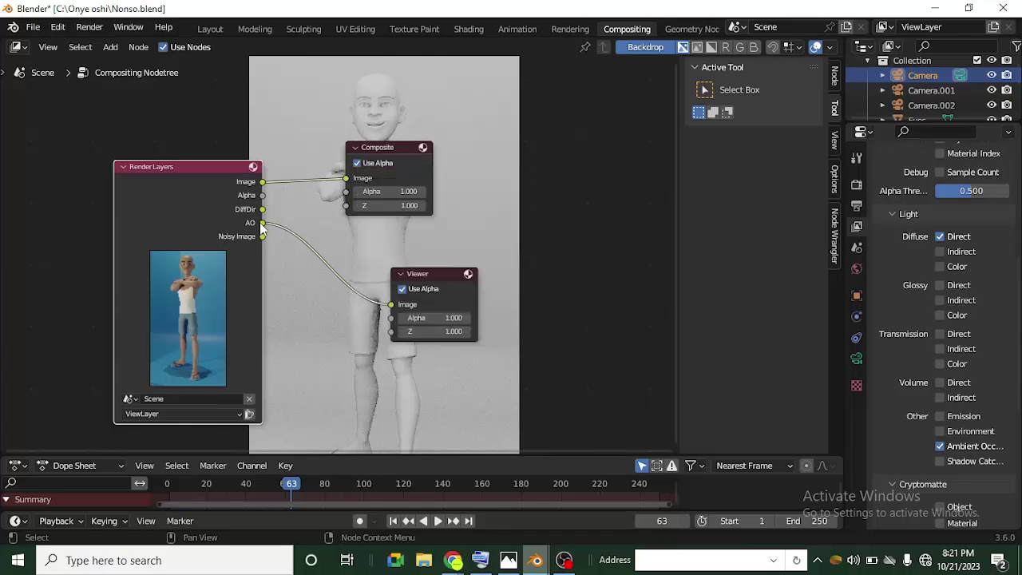
drag(262, 222, 347, 181)
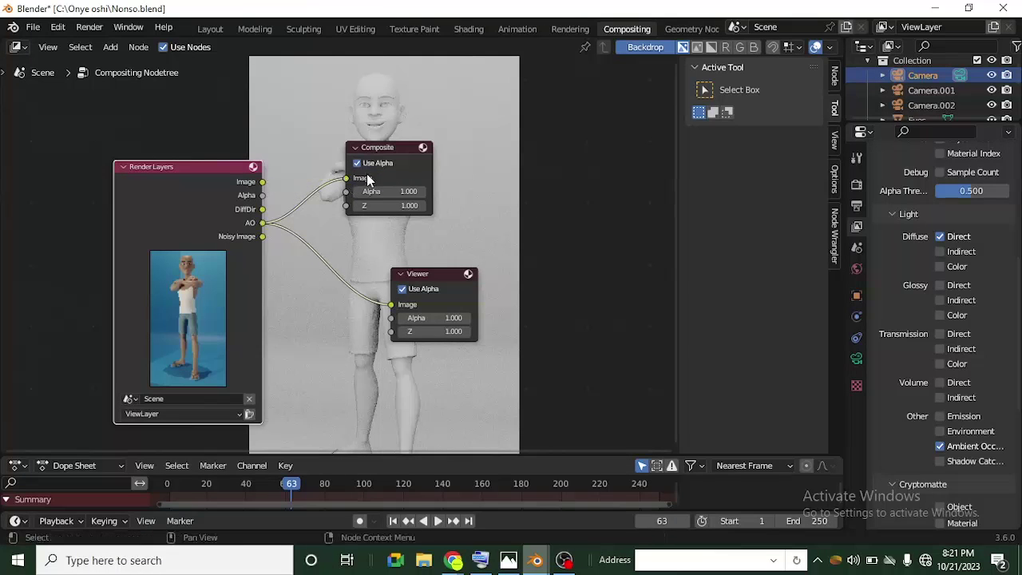
View the ambient occlusion result in the render window, open its save-image dialog, and return to the compositor without saving
mouse_move(536, 560)
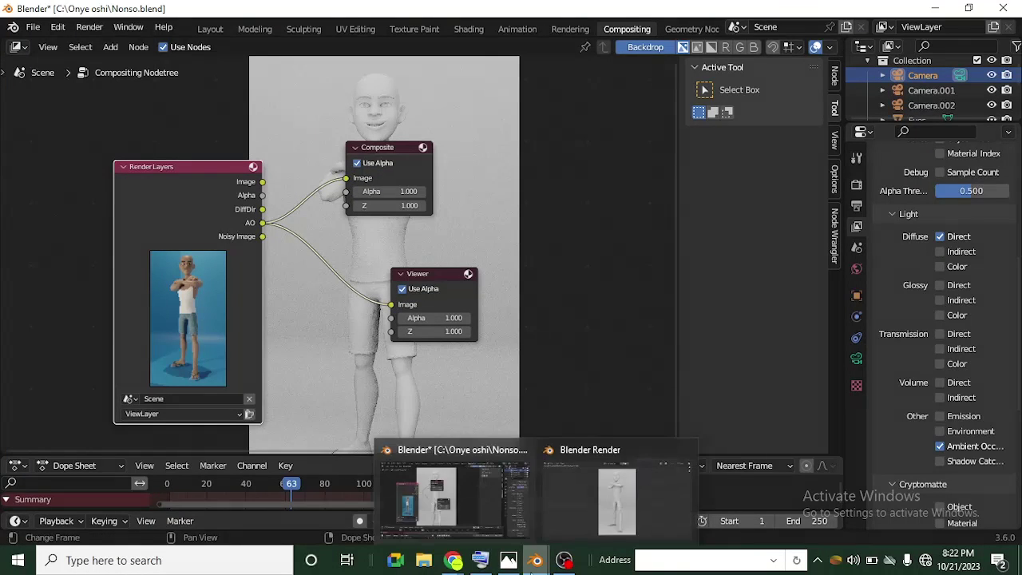
click(603, 511)
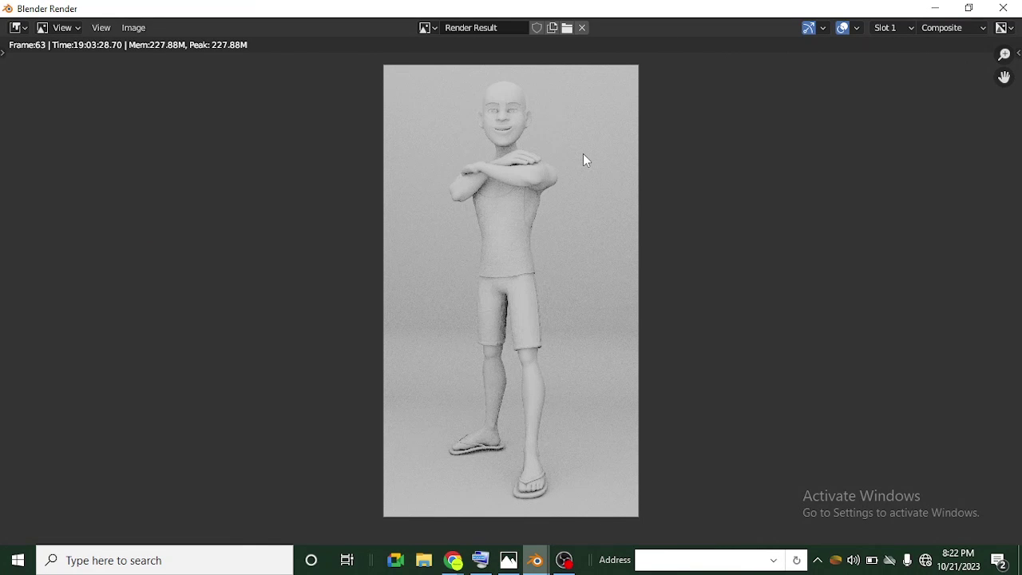
click(133, 28)
click(159, 170)
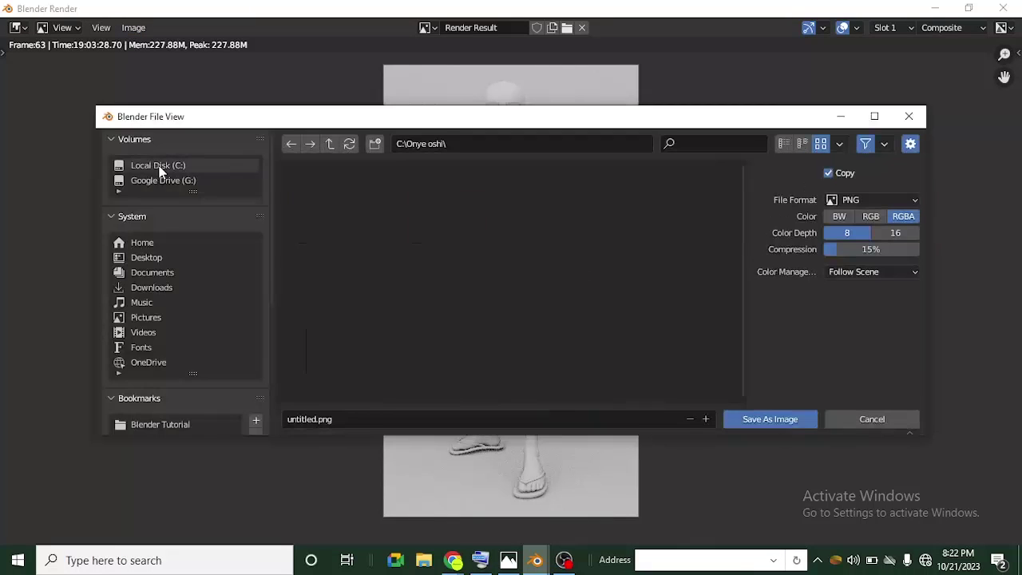
click(840, 116)
click(935, 10)
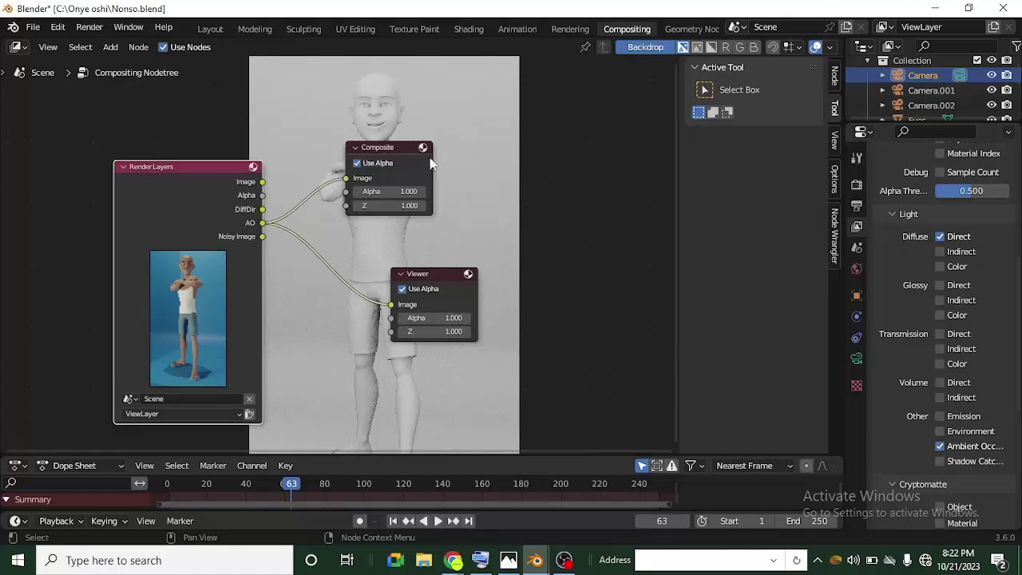
Move the Composite and Viewer nodes farther from Render Layers and connect the DiffDir output to both Image inputs
drag(389, 154, 462, 139)
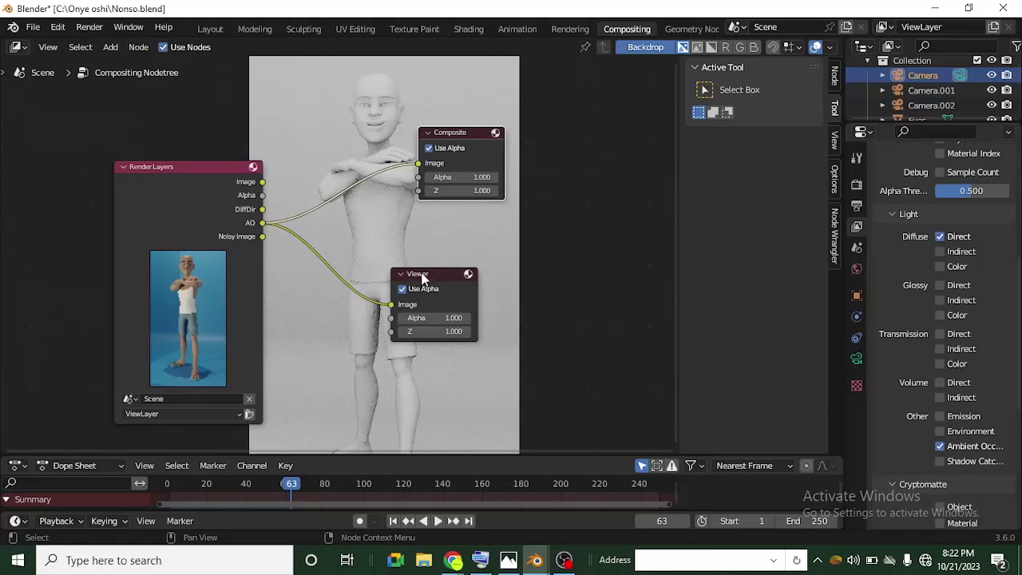
drag(424, 276, 486, 268)
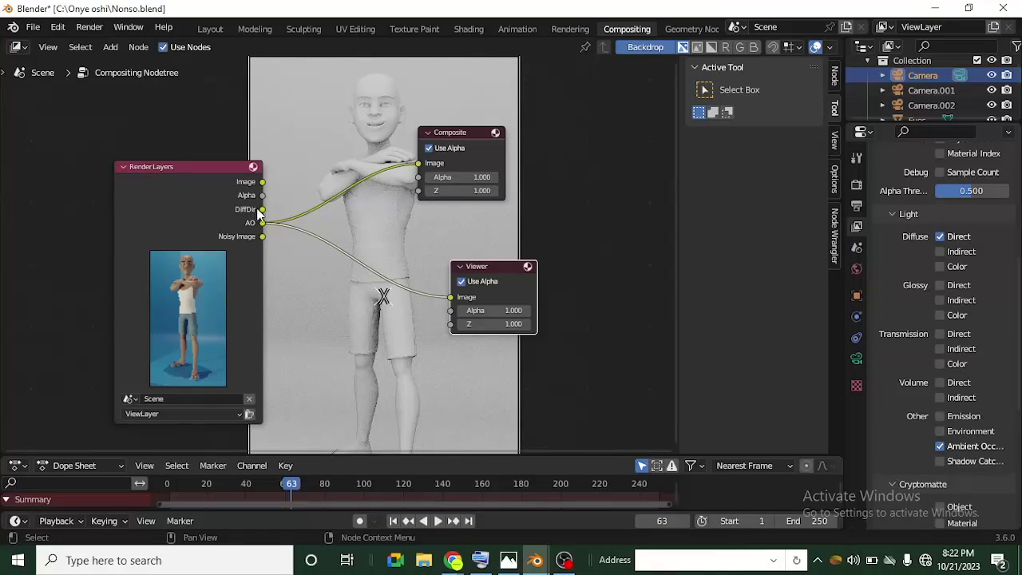
drag(262, 209, 418, 164)
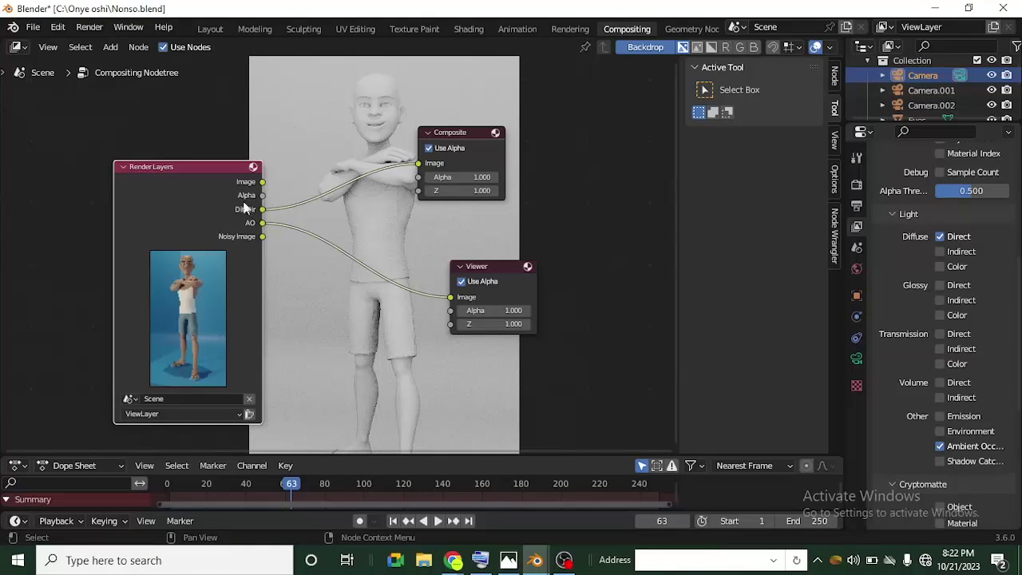
drag(264, 209, 451, 299)
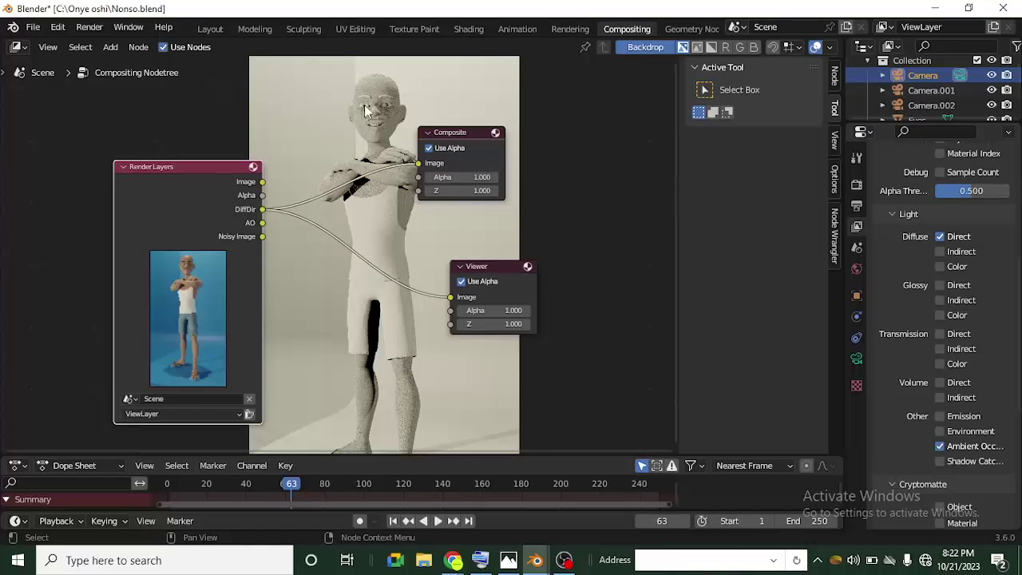
View the diffuse direct result in the render window, dismiss the open save-image dialog, and return to the view layer's pass list
mouse_move(536, 560)
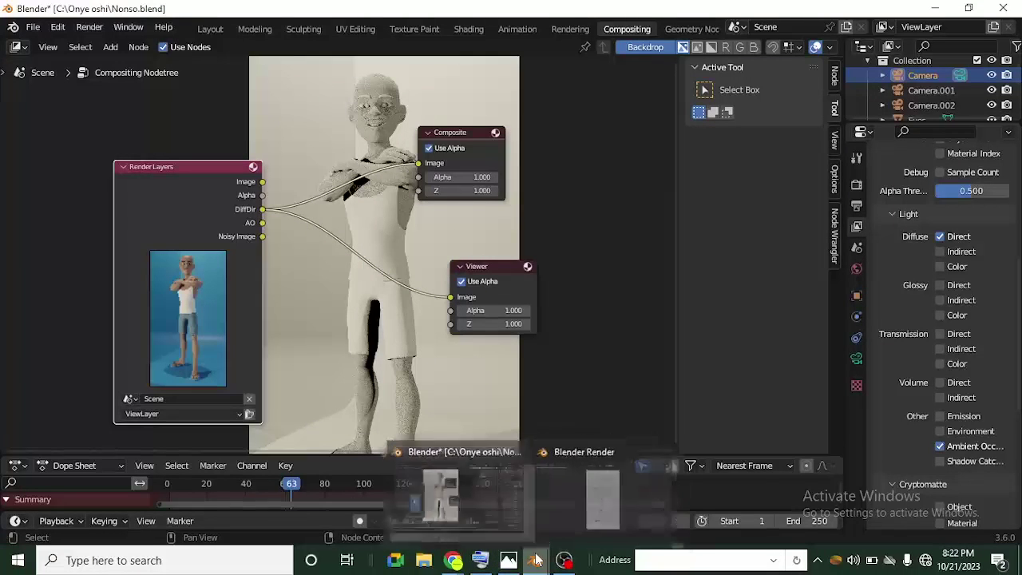
click(581, 535)
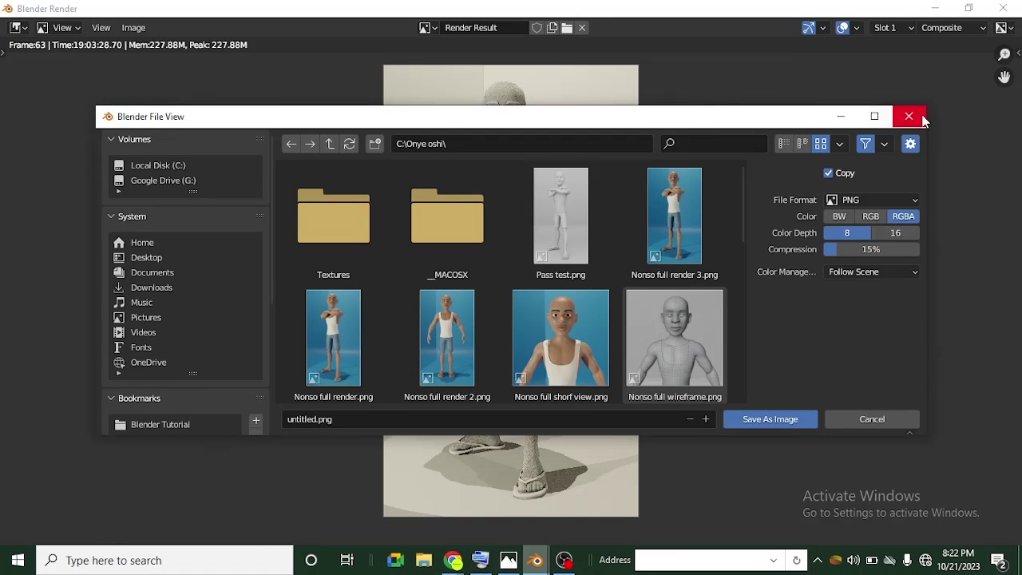
click(909, 117)
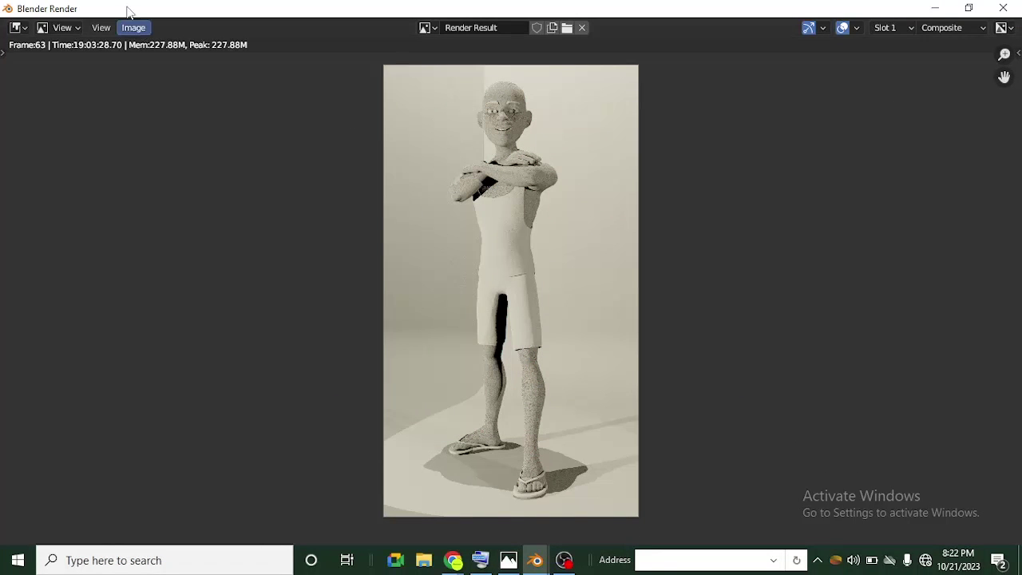
click(935, 10)
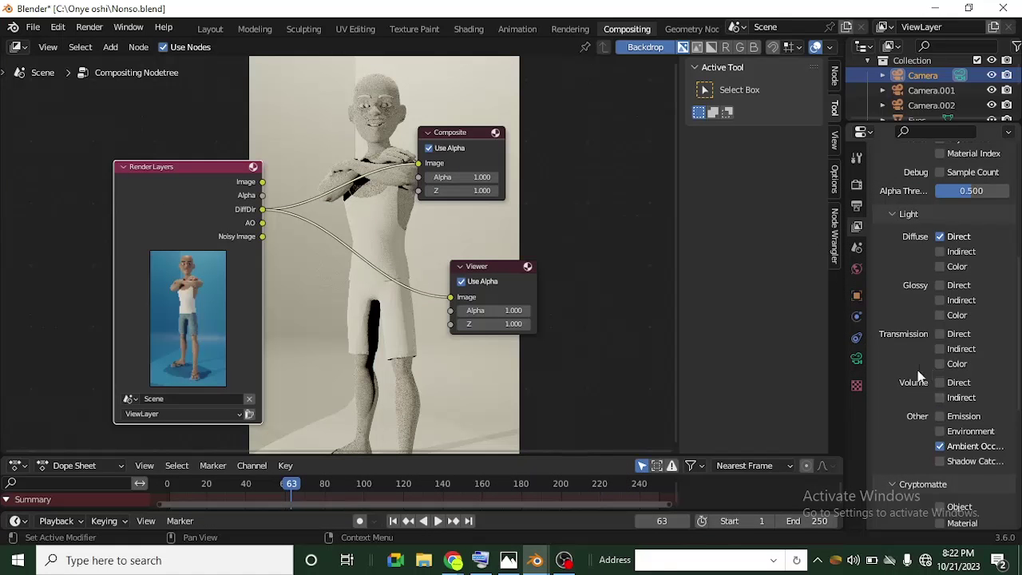
scroll(966, 320, down, 1)
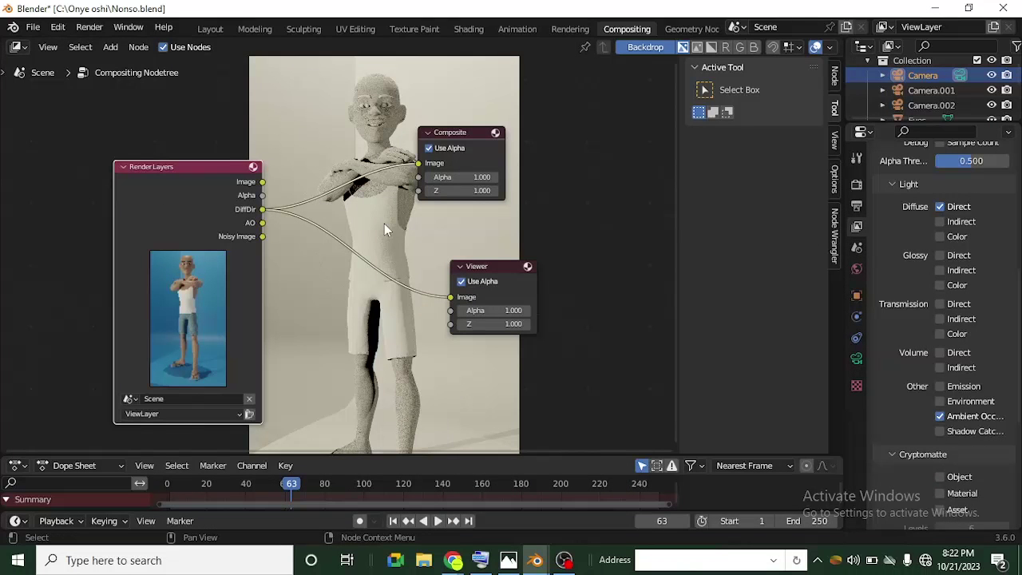